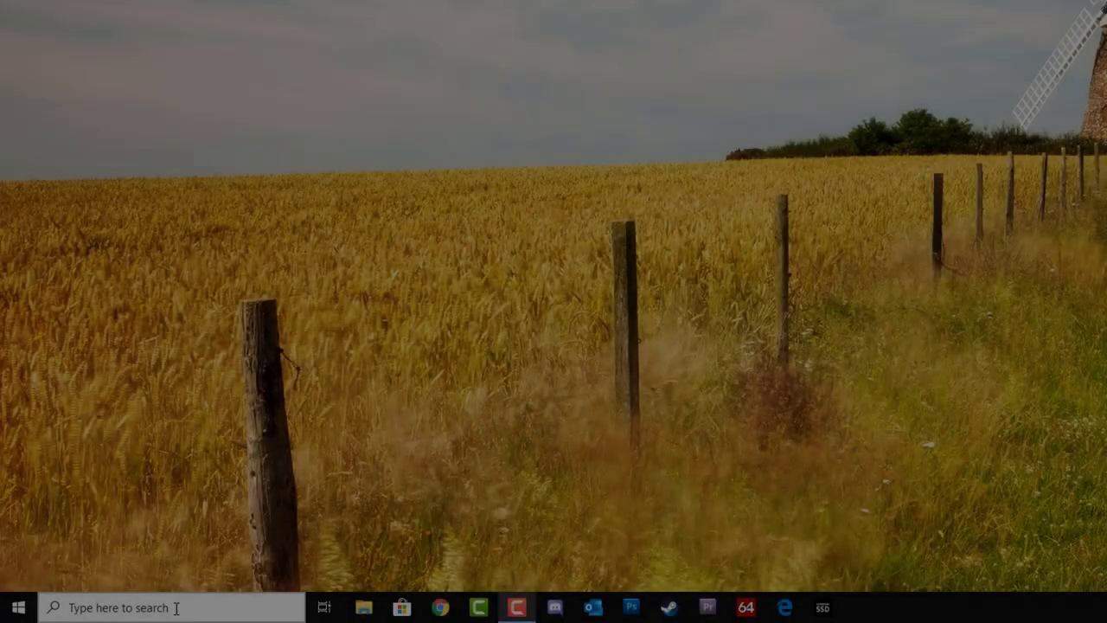
- Open Command Prompt as administrator and scan the system files with sfc /scannow
left_click(173, 607)
type("cmd")
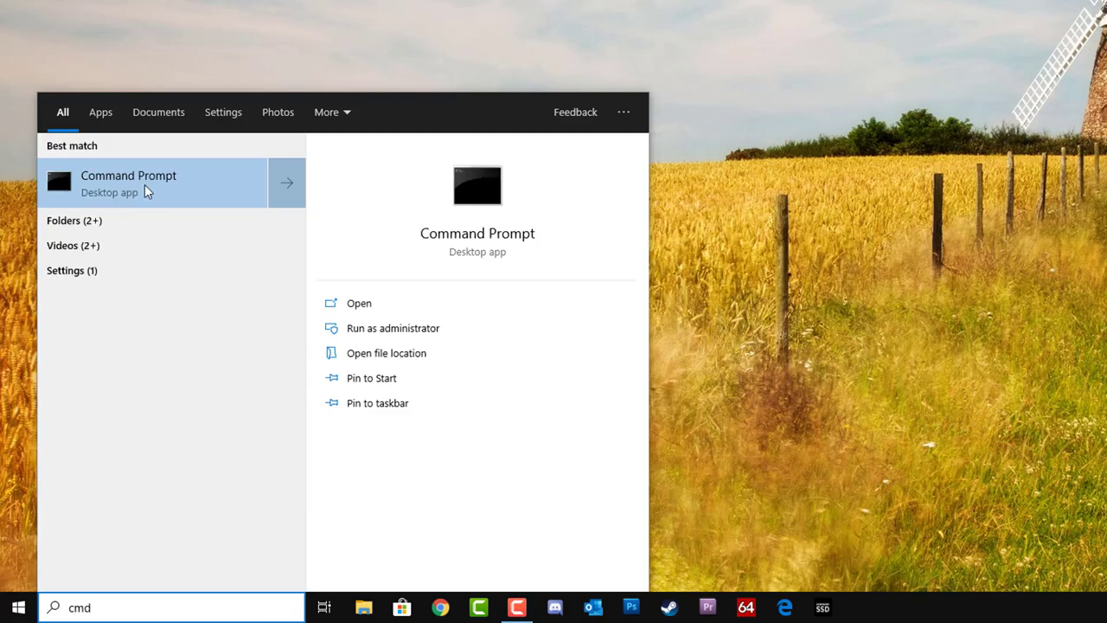
right_click(145, 186)
left_click(214, 204)
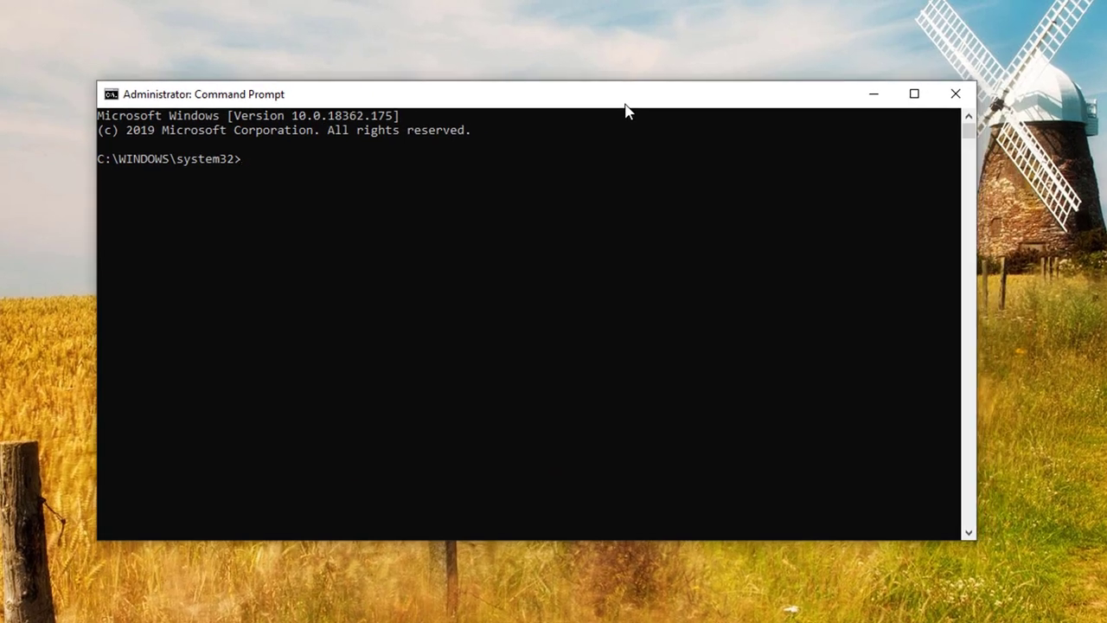
type("sfc /scannow")
key("Return")
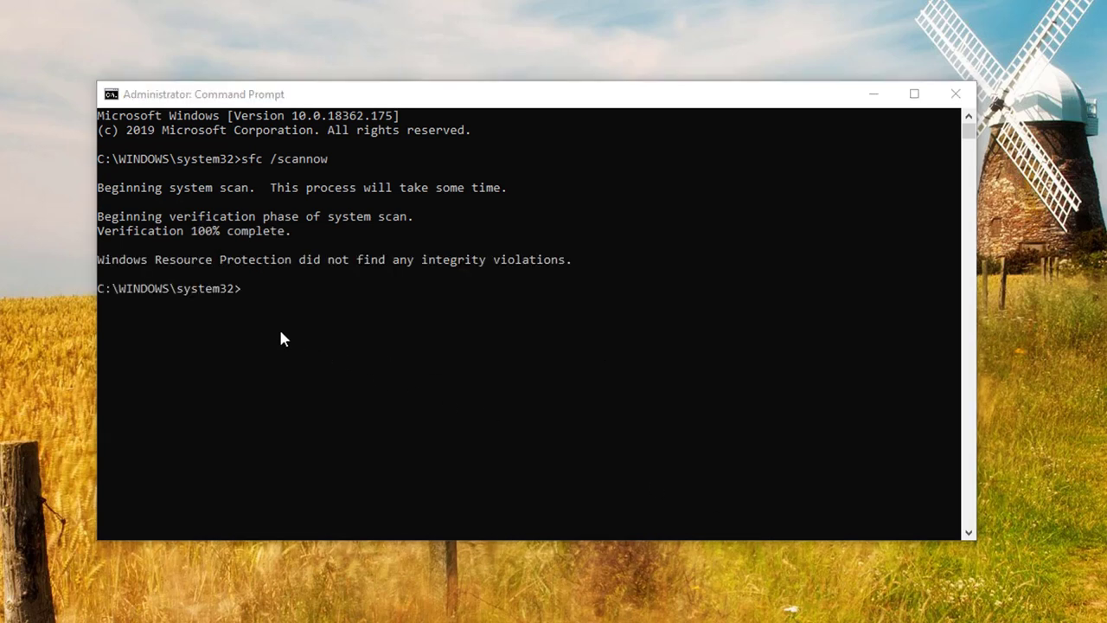
- Run DISM /Online /Cleanup-Image /CheckHealth and enter the repair command DISM /Online /Cleanup-Image /RestoreHealth
left_click(262, 318)
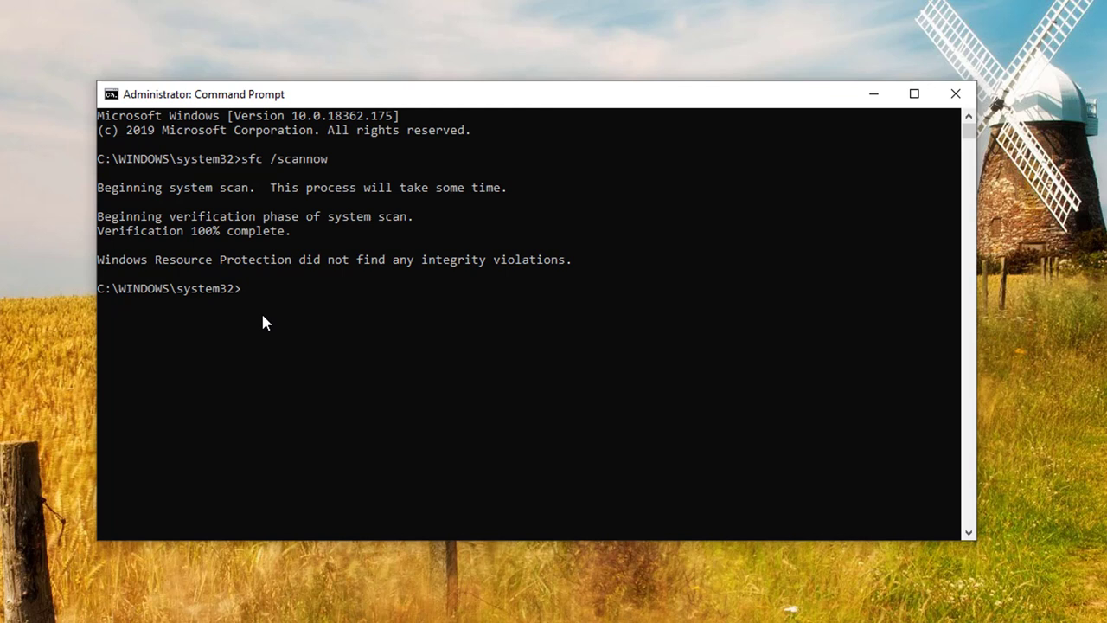
right_click(262, 318)
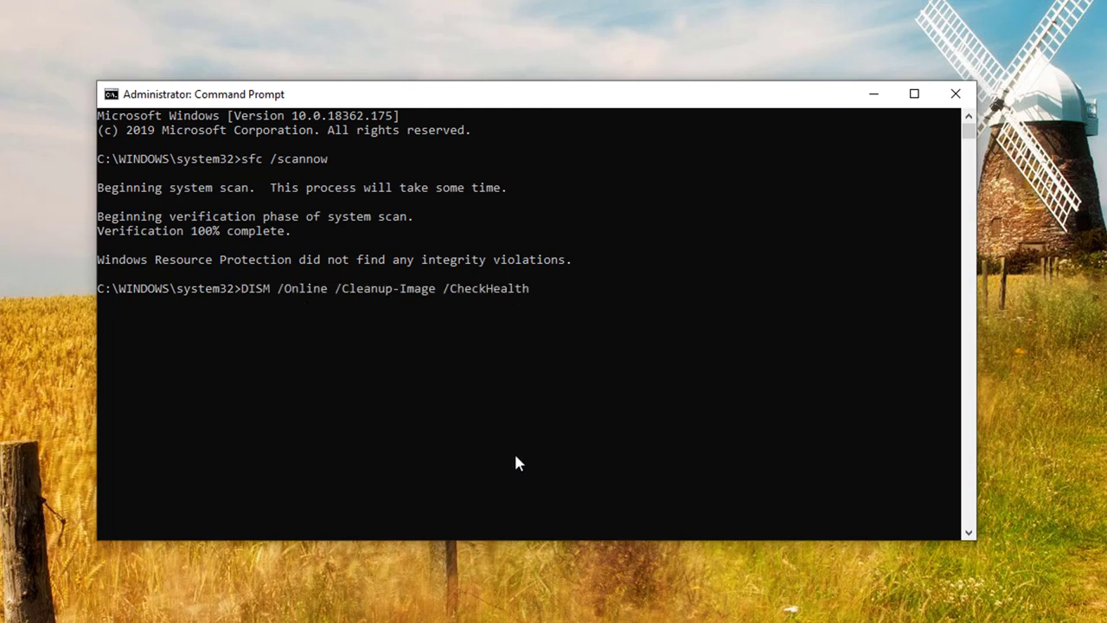
key("Return")
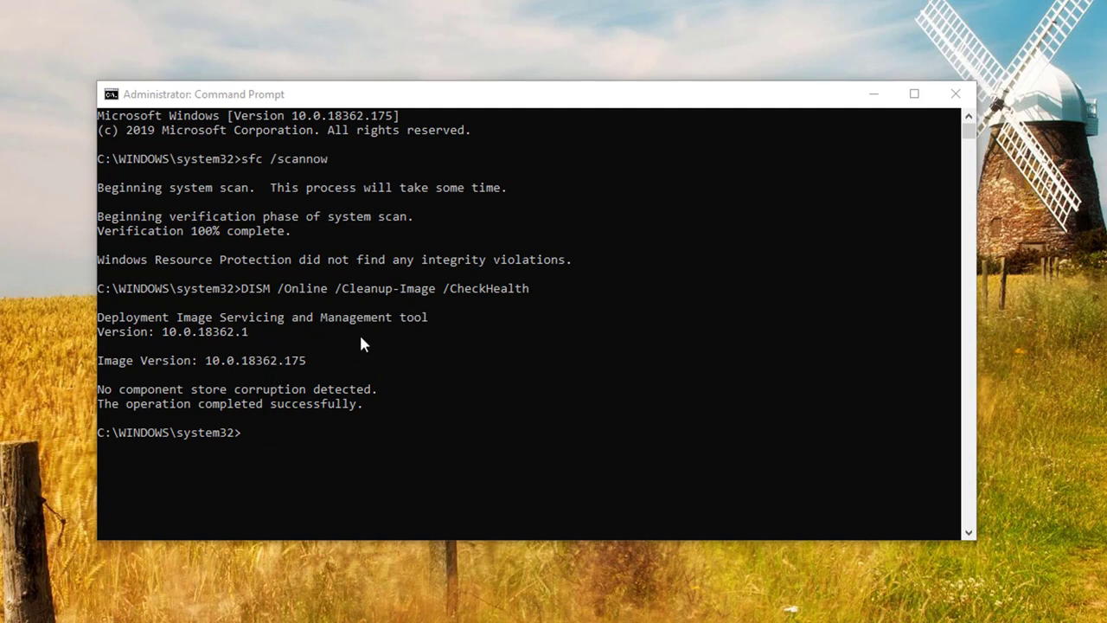
left_click(276, 452)
type("DISM /Online /Cleanup-Image /RestoreHealth")
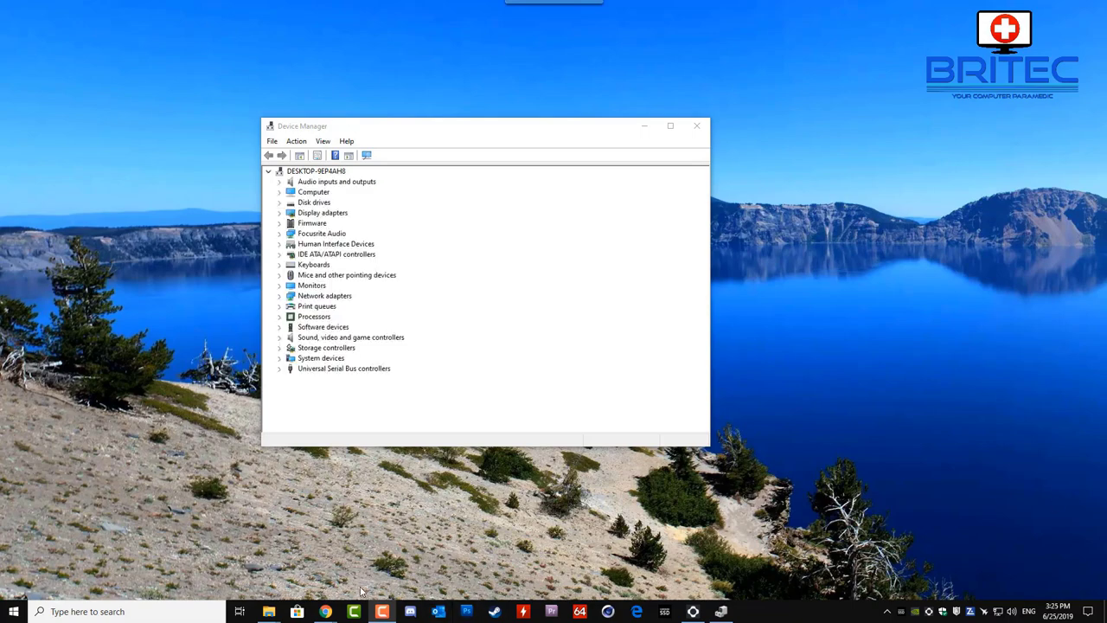
- Find the Services desktop app through the Windows search and open it
left_click(147, 611)
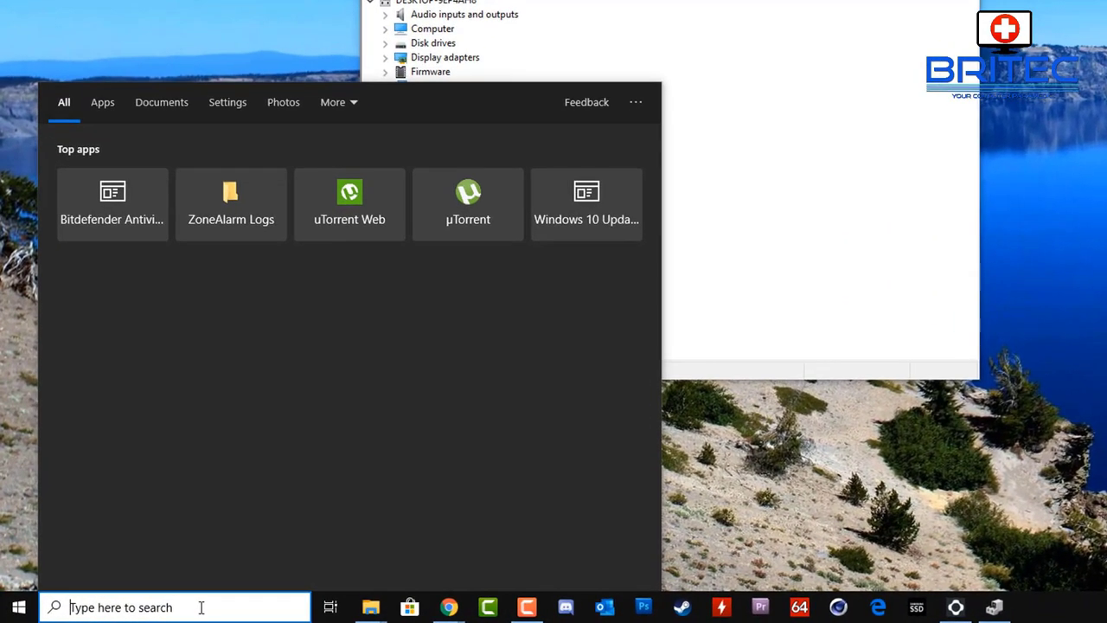
type("services")
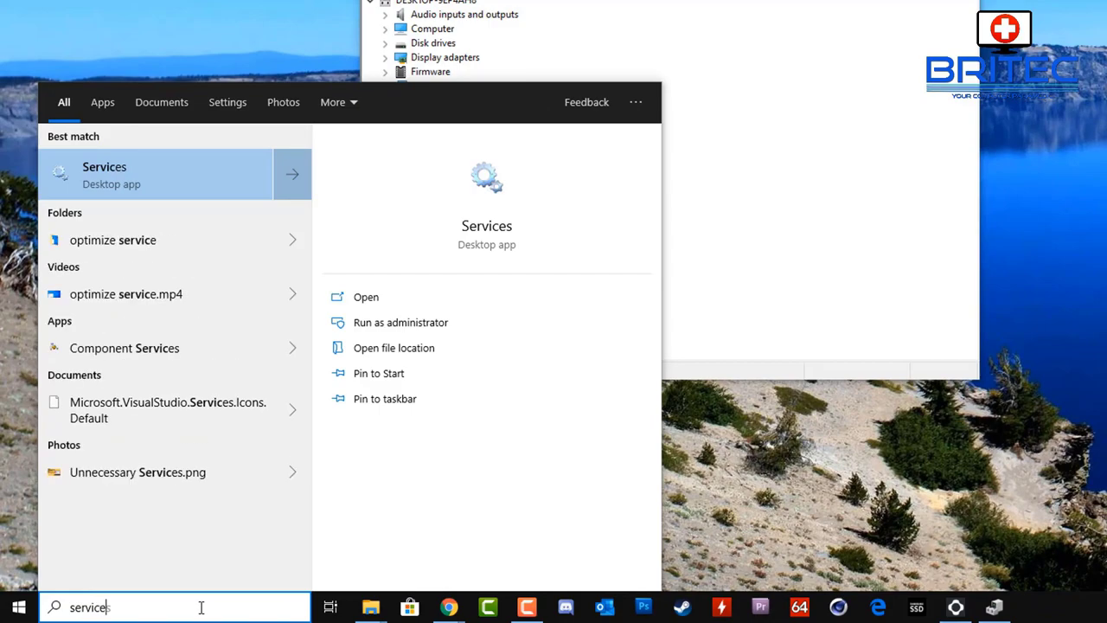
key("Return")
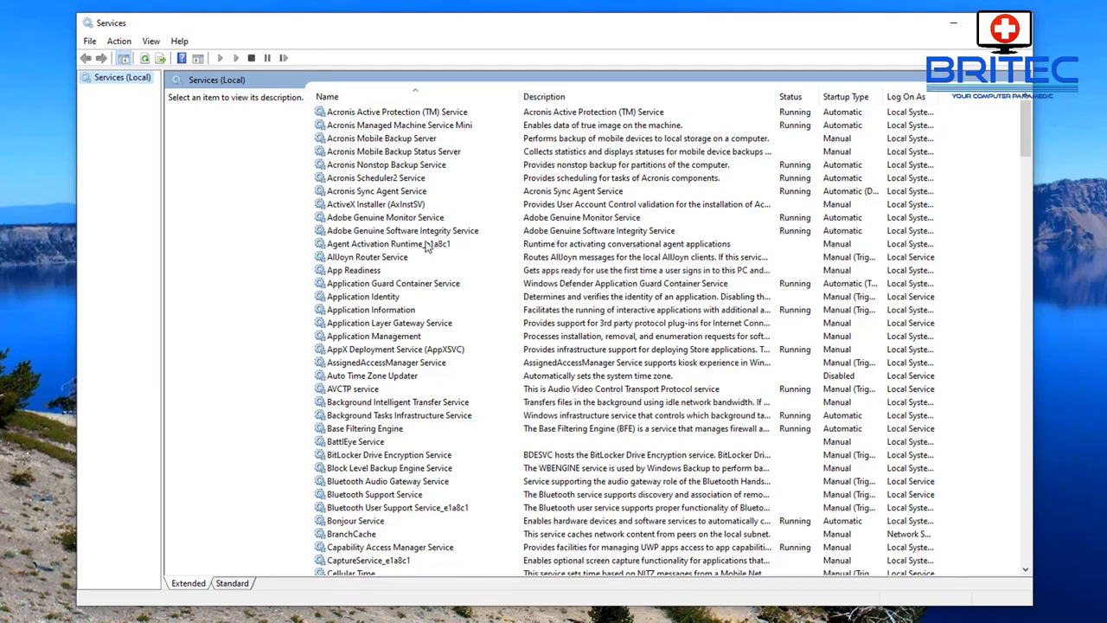
- Set the startup type of the Problem Reports and Solutions Control Panel Support service to Disabled and apply it
scroll(425, 247, "down", 2)
scroll(425, 246, "down", 20)
scroll(385, 404, "down", 20)
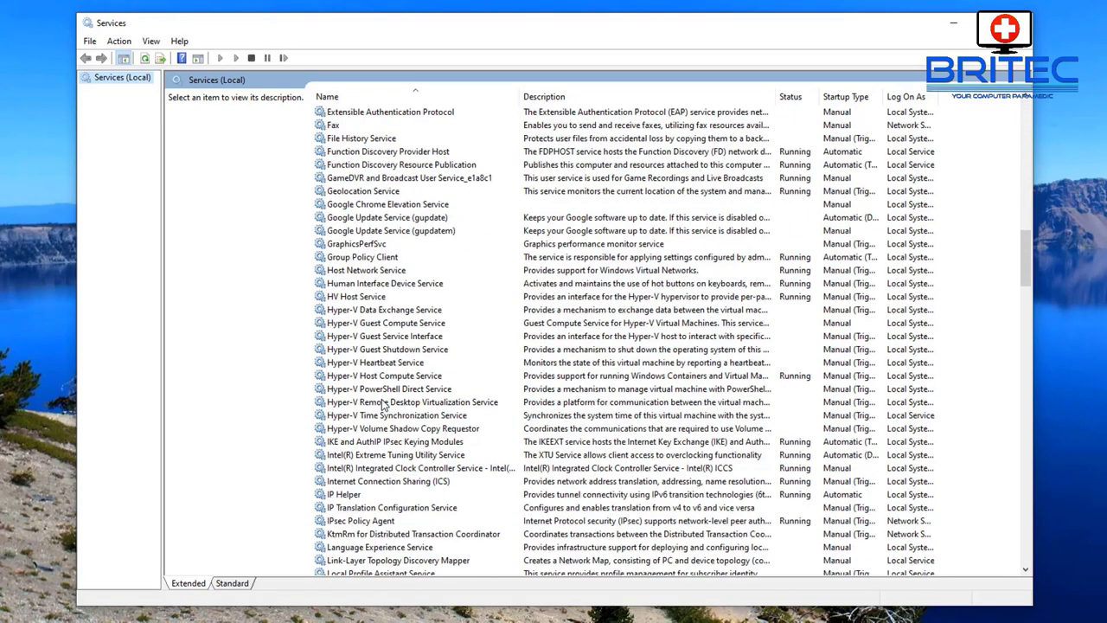
scroll(364, 490, "down", 3)
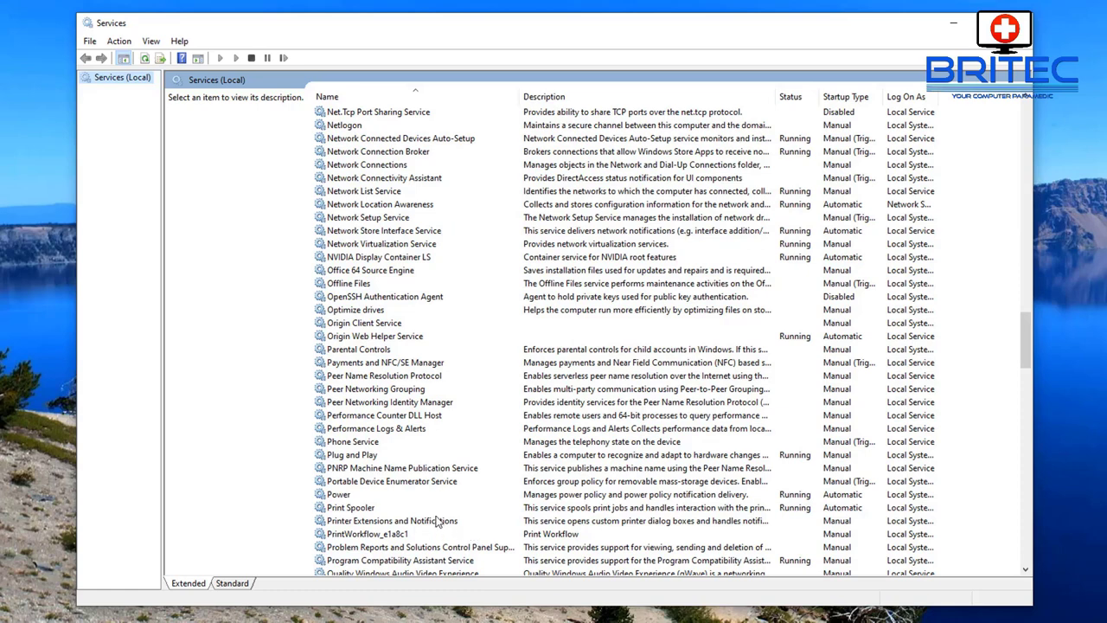
scroll(439, 522, "down", 1)
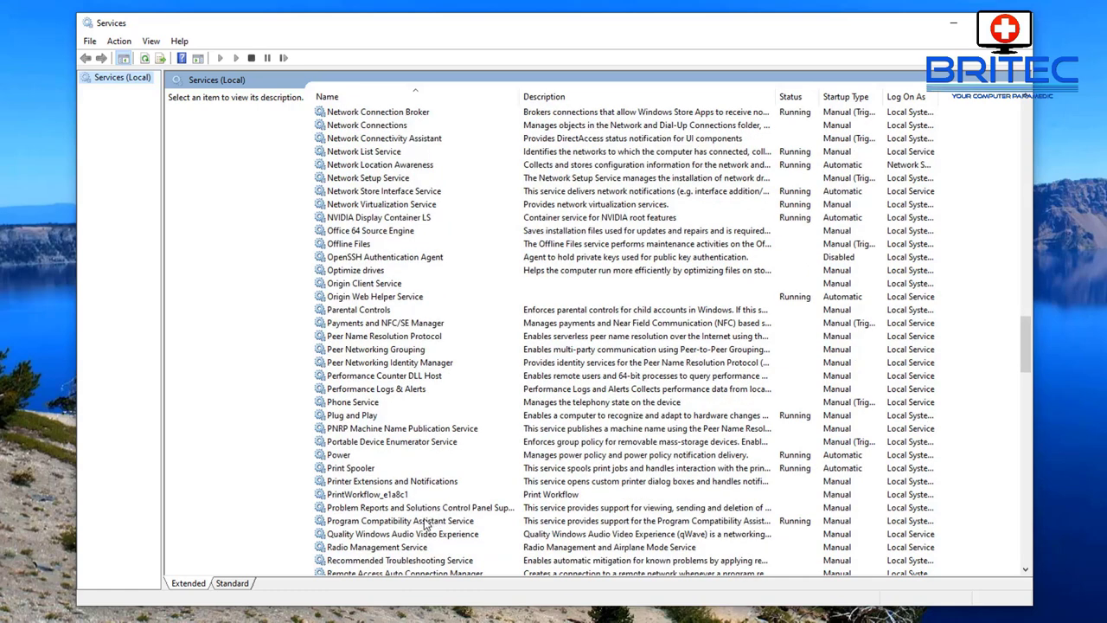
left_click(424, 511)
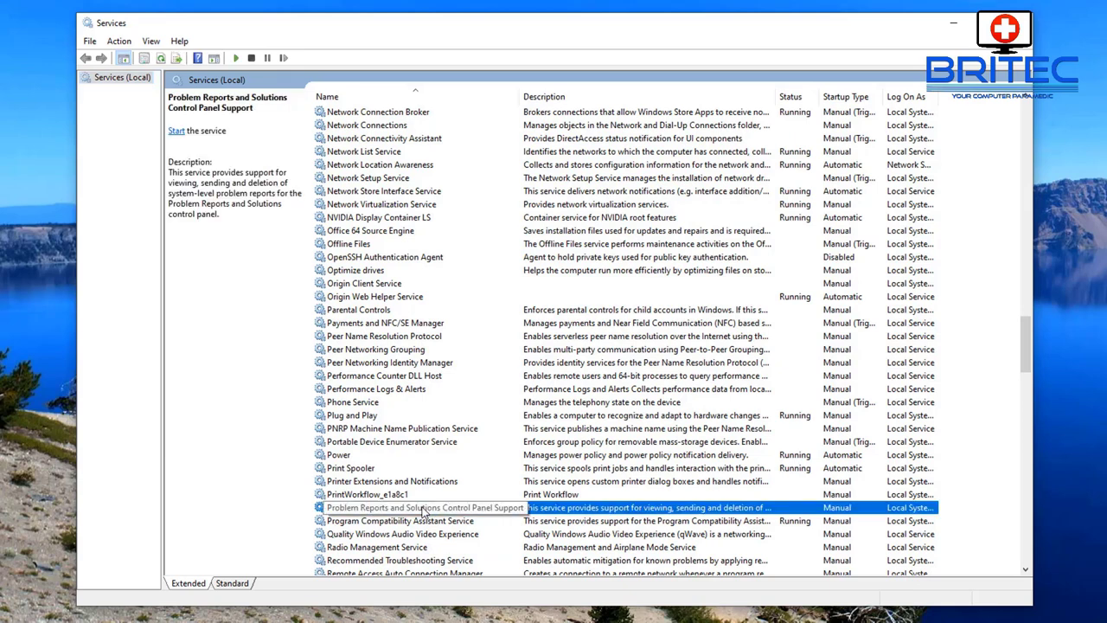
double_click(424, 511)
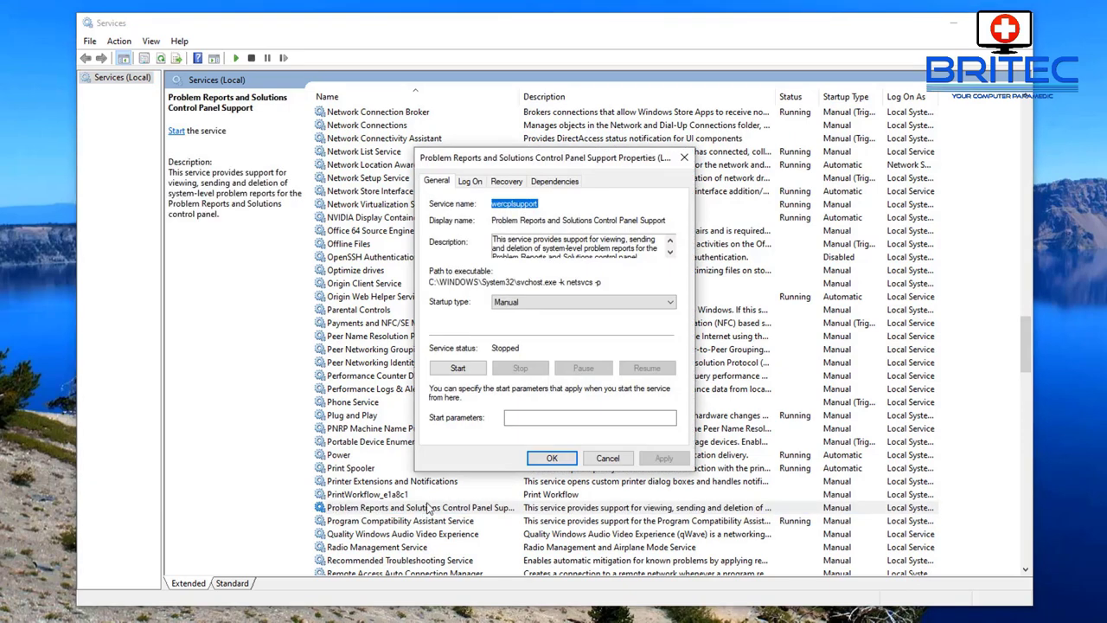
left_click(533, 300)
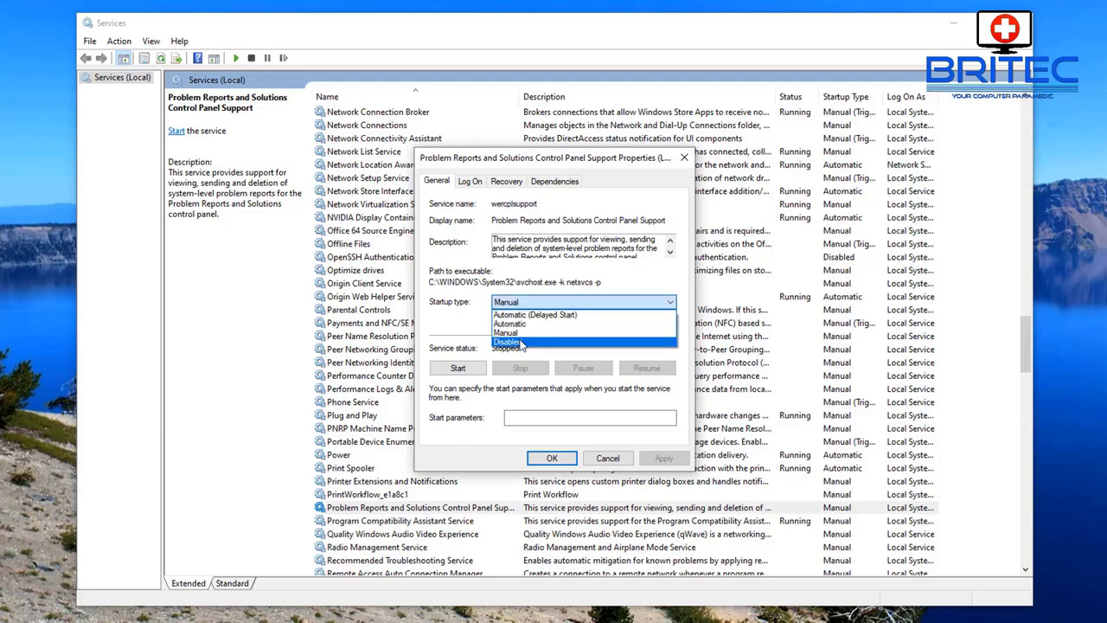
left_click(519, 346)
left_click(663, 459)
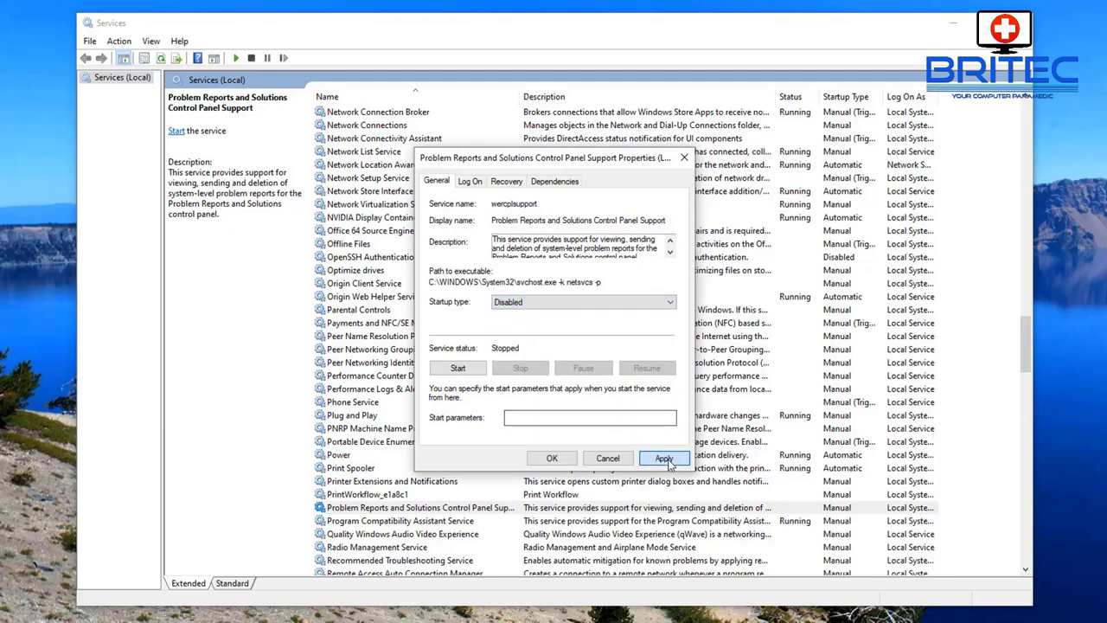
left_click(554, 459)
- Set the startup type of the Windows Error Reporting Service to Disabled, apply it, and minimize the Services window
left_click_drag(902, 27, 903, 489)
left_click_drag(779, 482, 692, 22)
scroll(421, 450, "down", 5)
left_click_drag(962, 387, 951, 490)
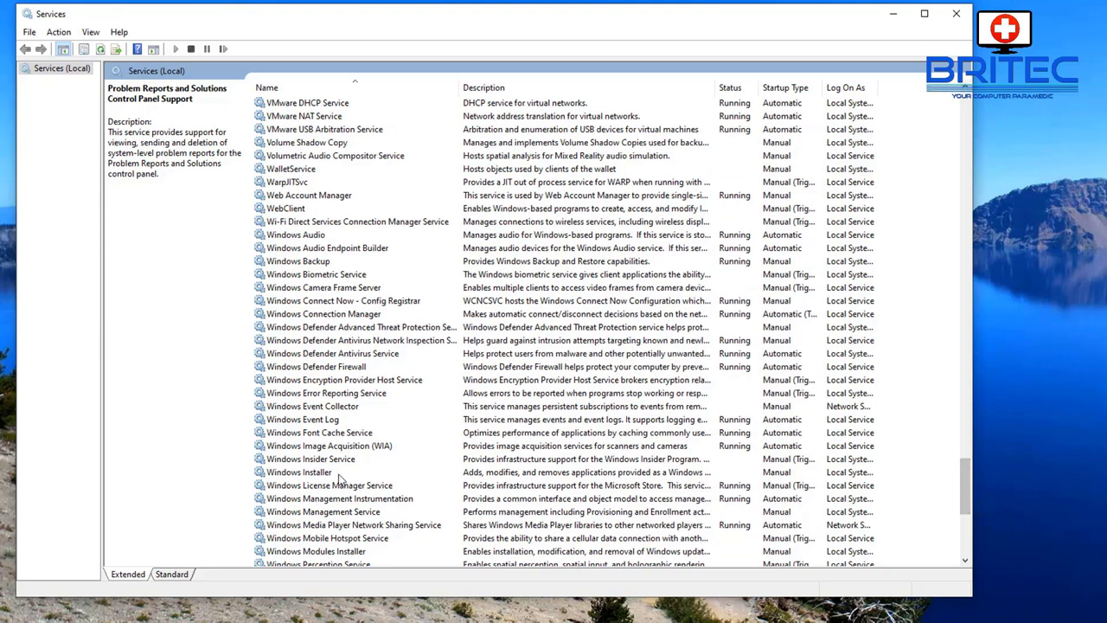
double_click(333, 395)
left_click(591, 303)
left_click(558, 344)
left_click(663, 460)
left_click(551, 458)
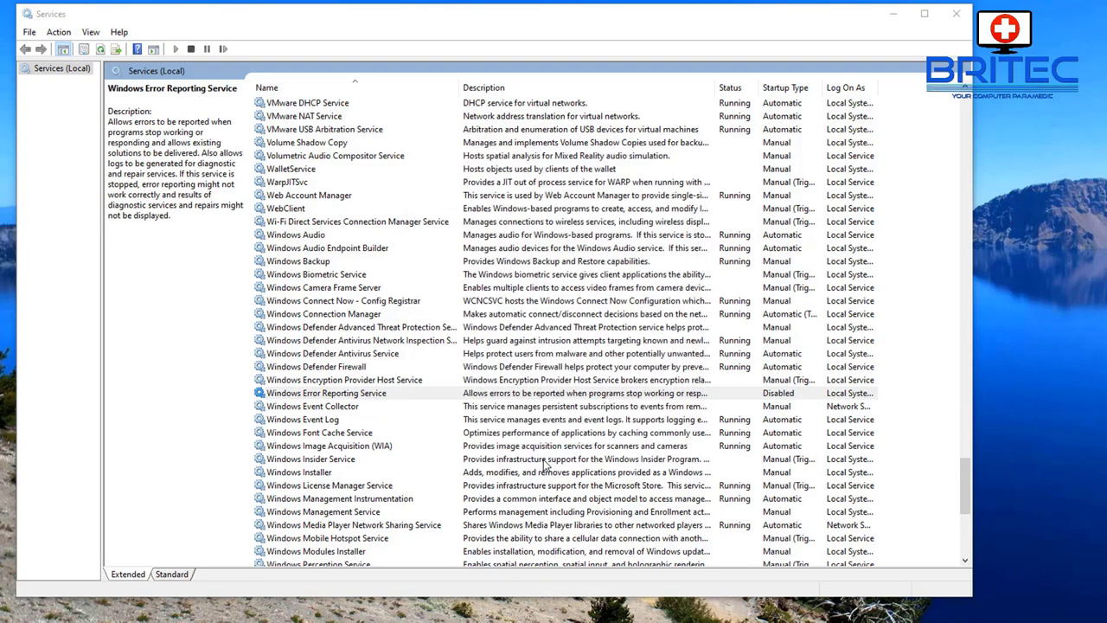
left_click(894, 14)
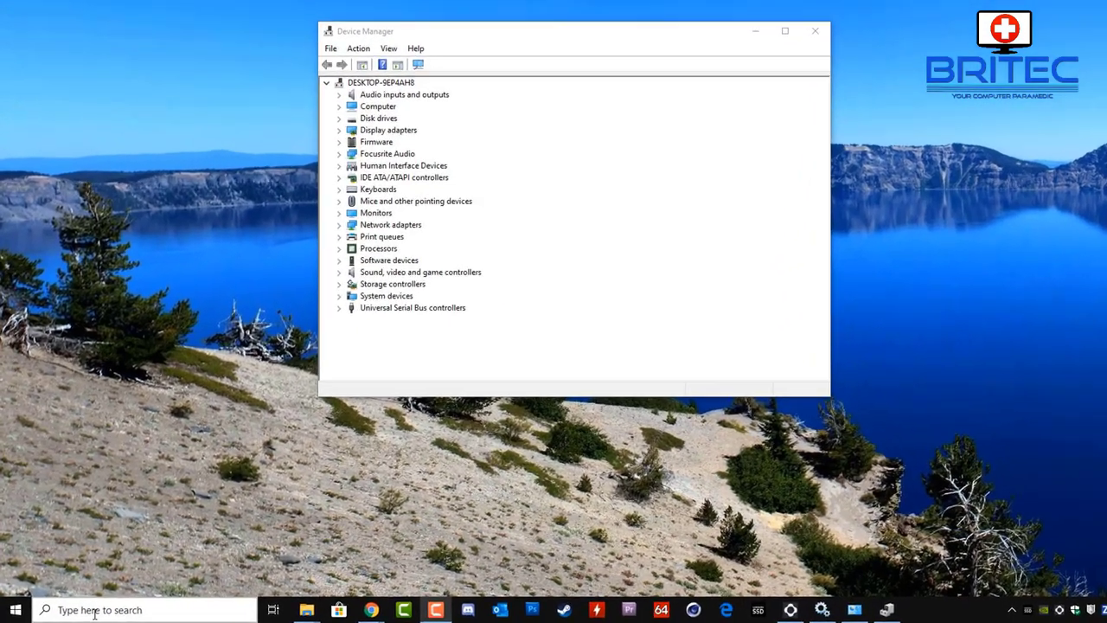
- Open System Configuration by searching for msconfig and move its window lower on the desktop
left_click(83, 612)
type("msc")
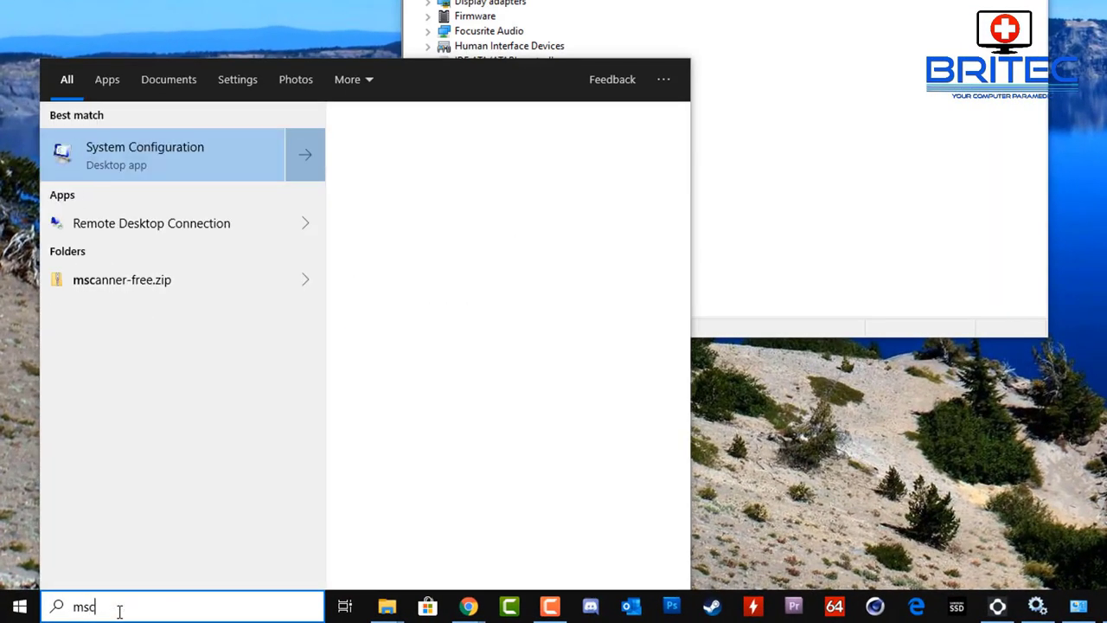
type("onfig")
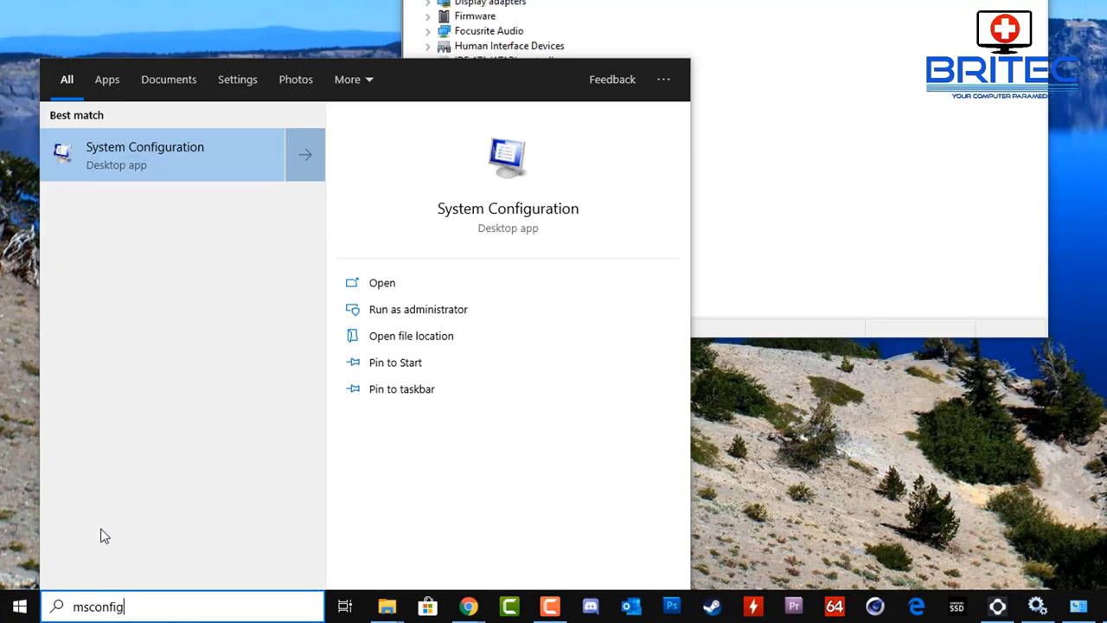
left_click(133, 160)
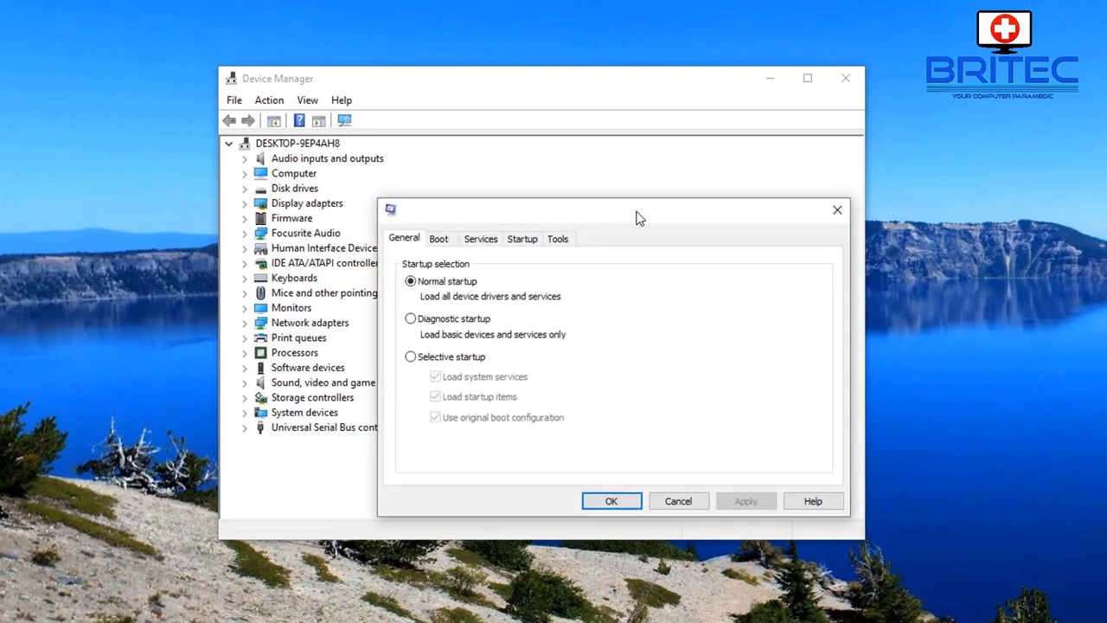
left_click_drag(638, 214, 561, 298)
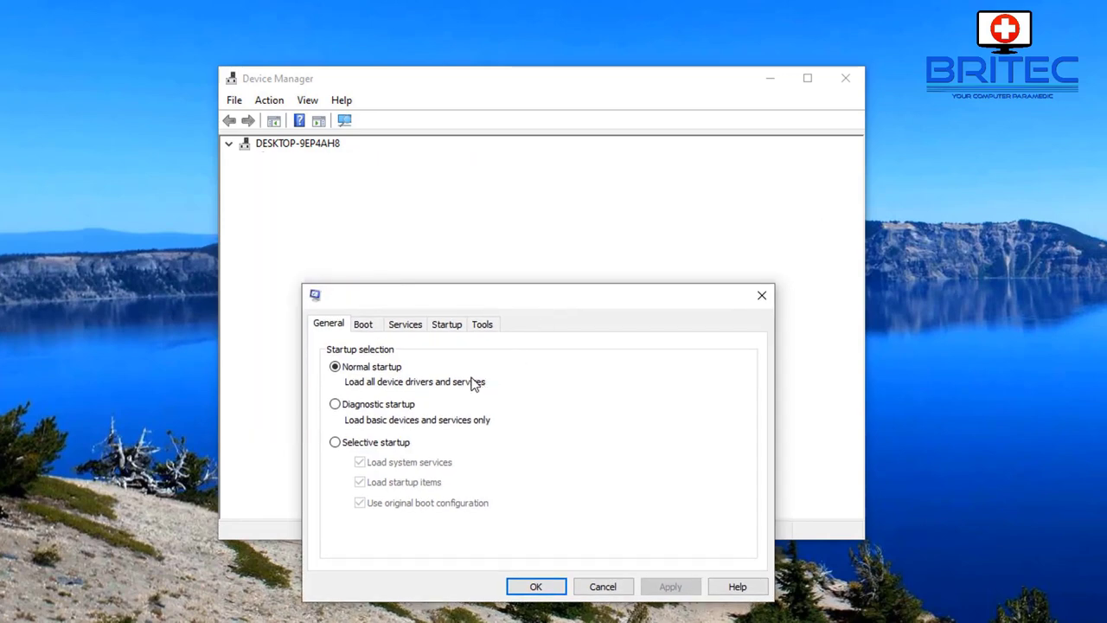
- Disable all services in System Configuration and hide all Microsoft services from the list
left_click(409, 329)
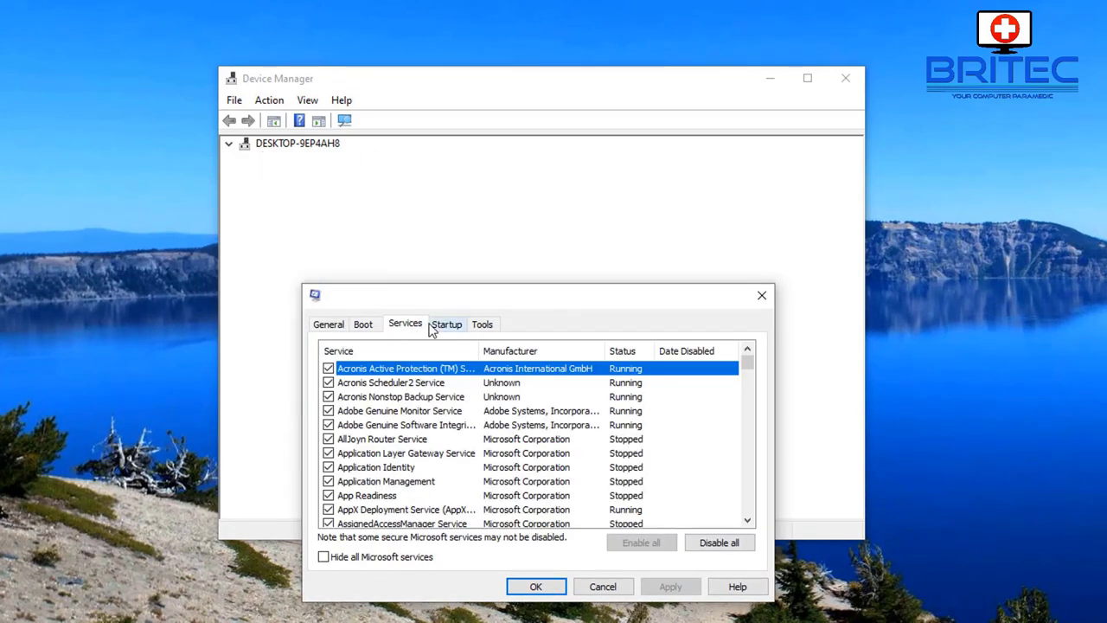
left_click(719, 543)
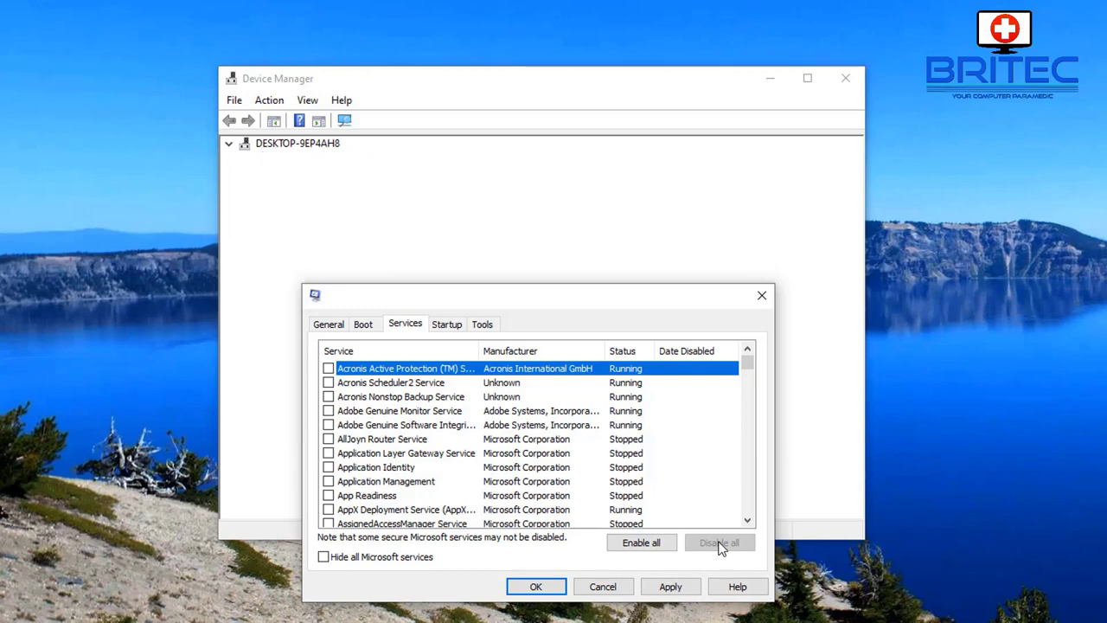
left_click(323, 558)
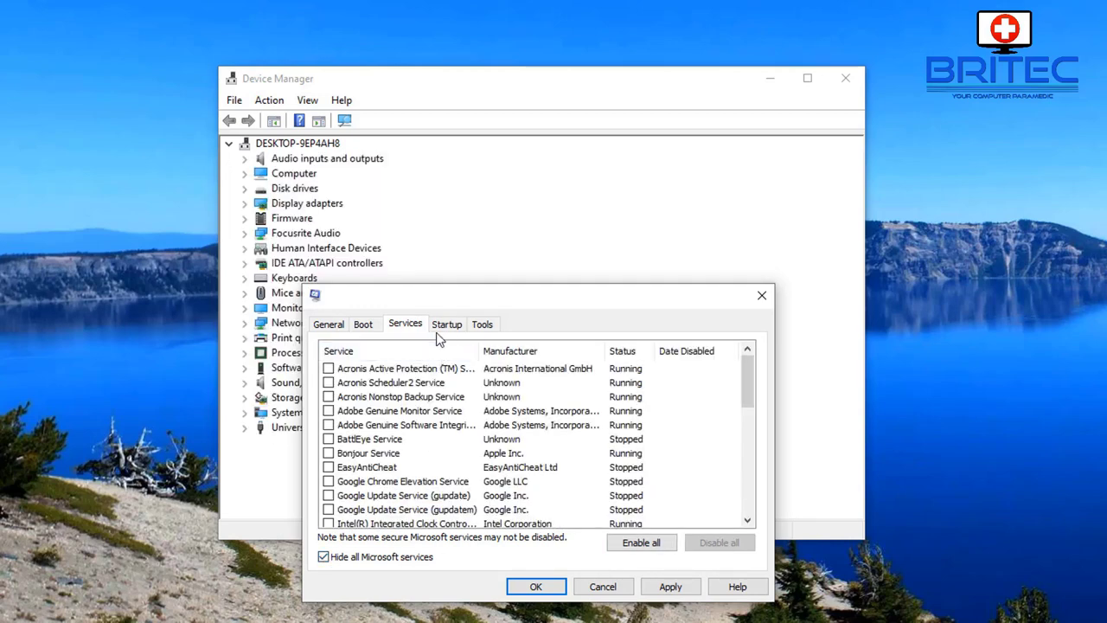
- Review the boot options, startup selection, services and tools in System Configuration
left_click(363, 325)
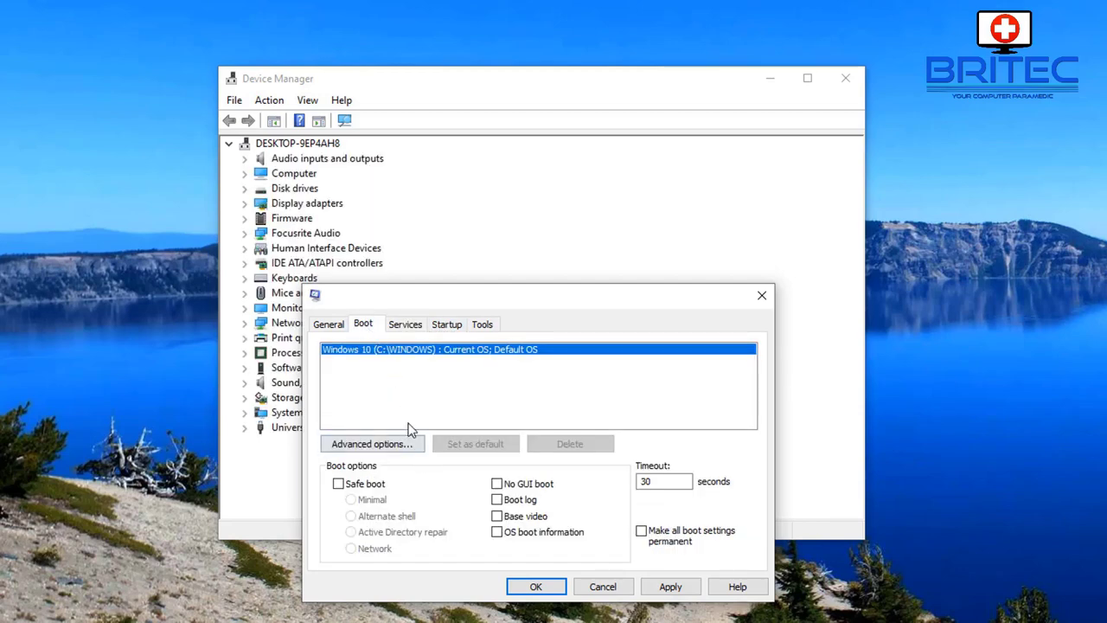
left_click(328, 325)
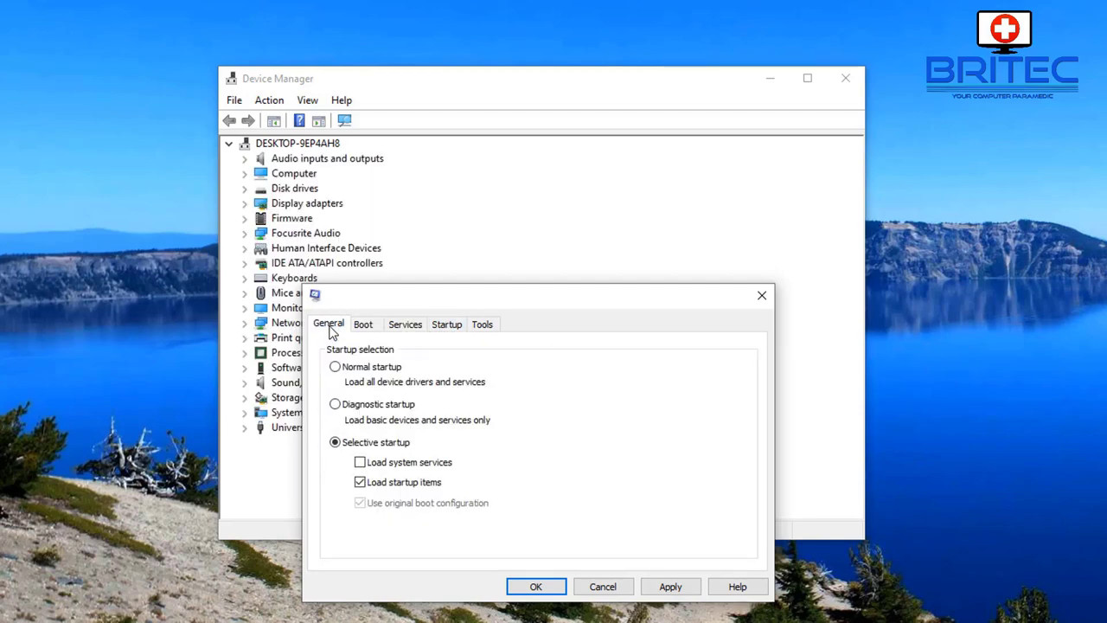
left_click(447, 326)
left_click(405, 326)
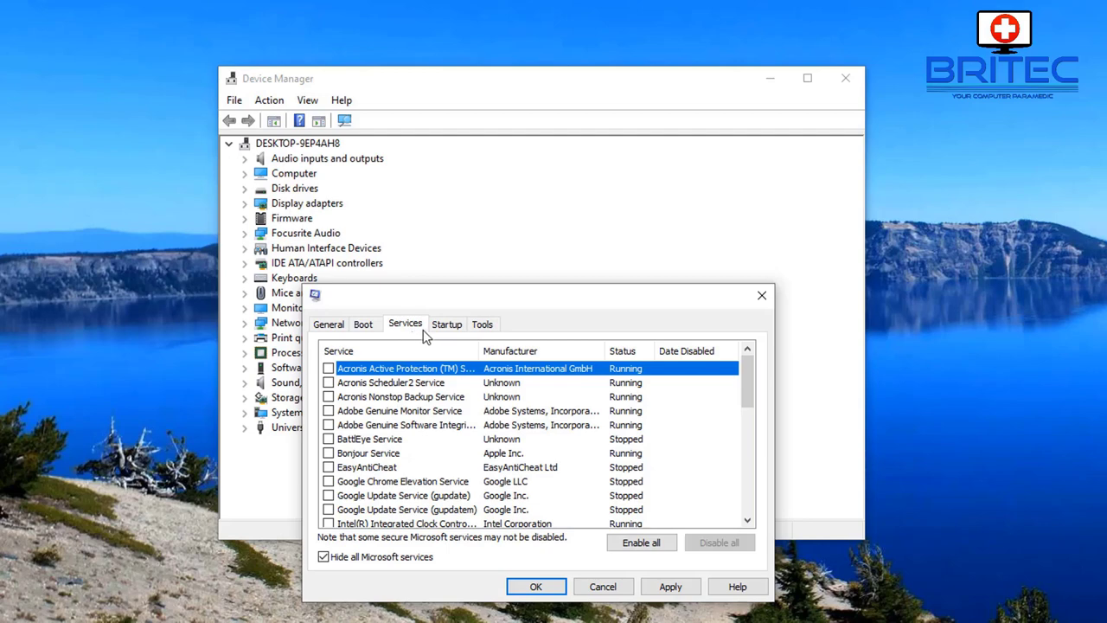
left_click(364, 326)
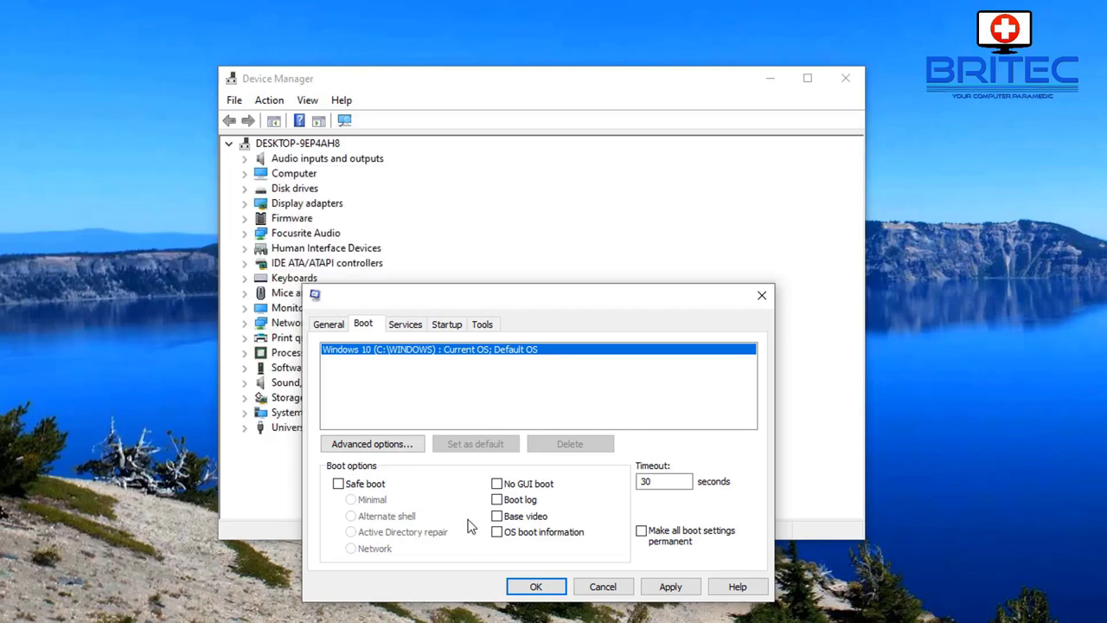
left_click(482, 324)
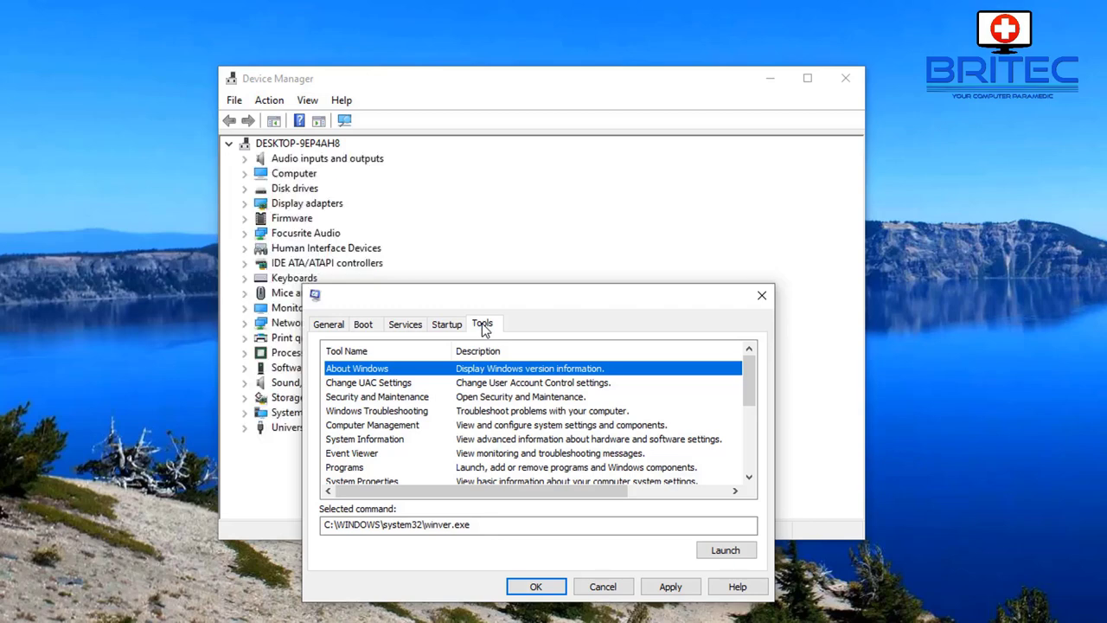
- Open Task Manager's startup list from System Configuration, examine the startup programs, and close Task Manager
left_click(450, 326)
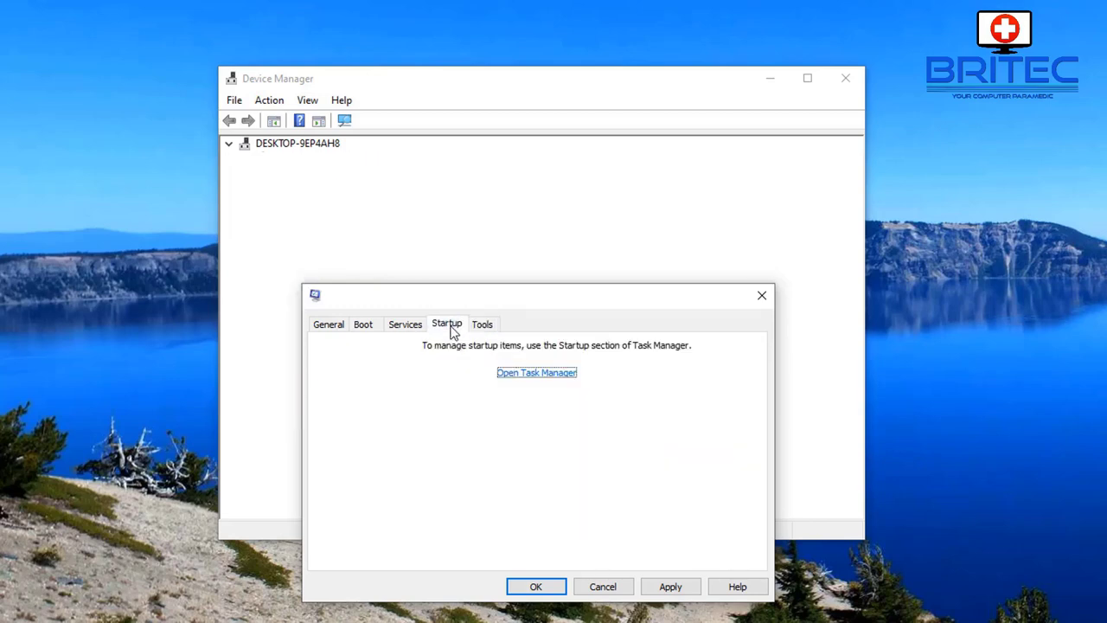
left_click(510, 374)
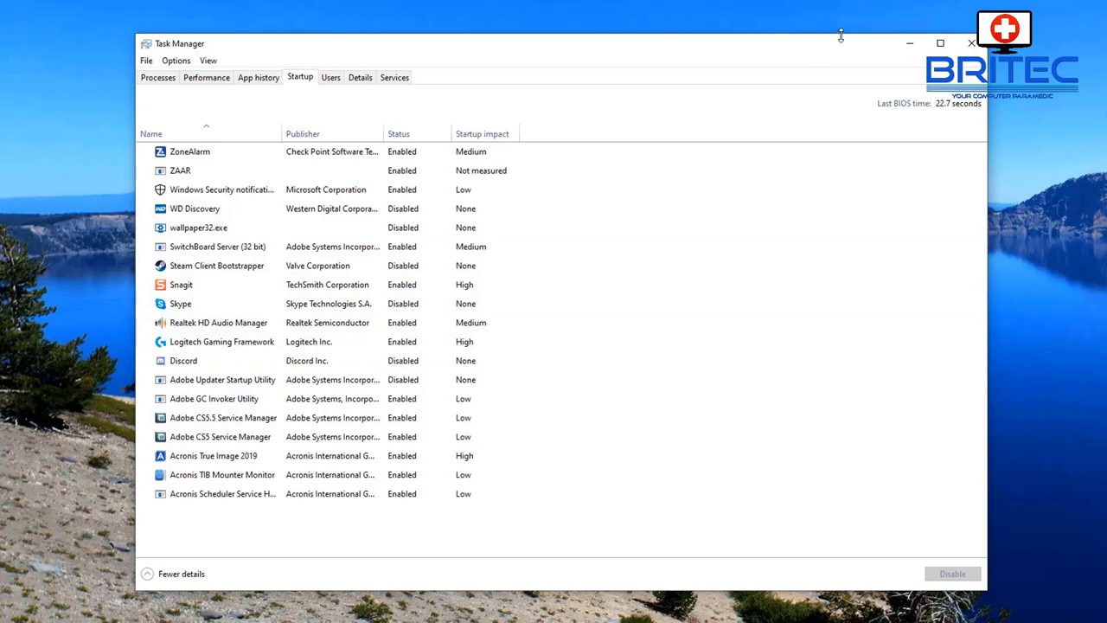
left_click(972, 43)
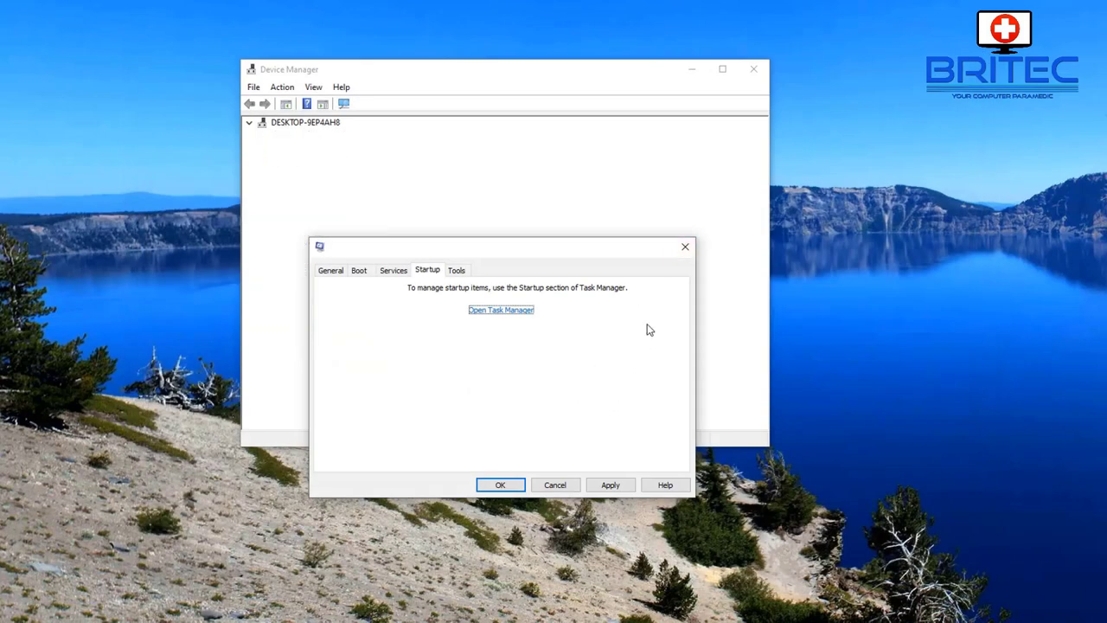
- Apply the selective startup settings with the disabled services and close System Configuration, moving the restart prompt lower
left_click(332, 272)
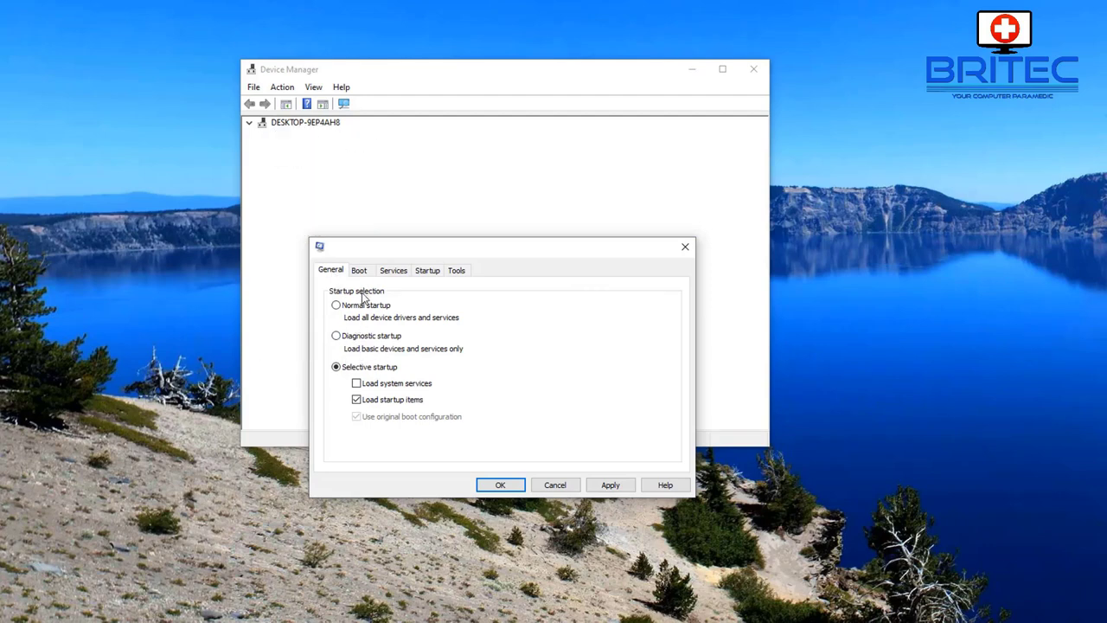
left_click(607, 485)
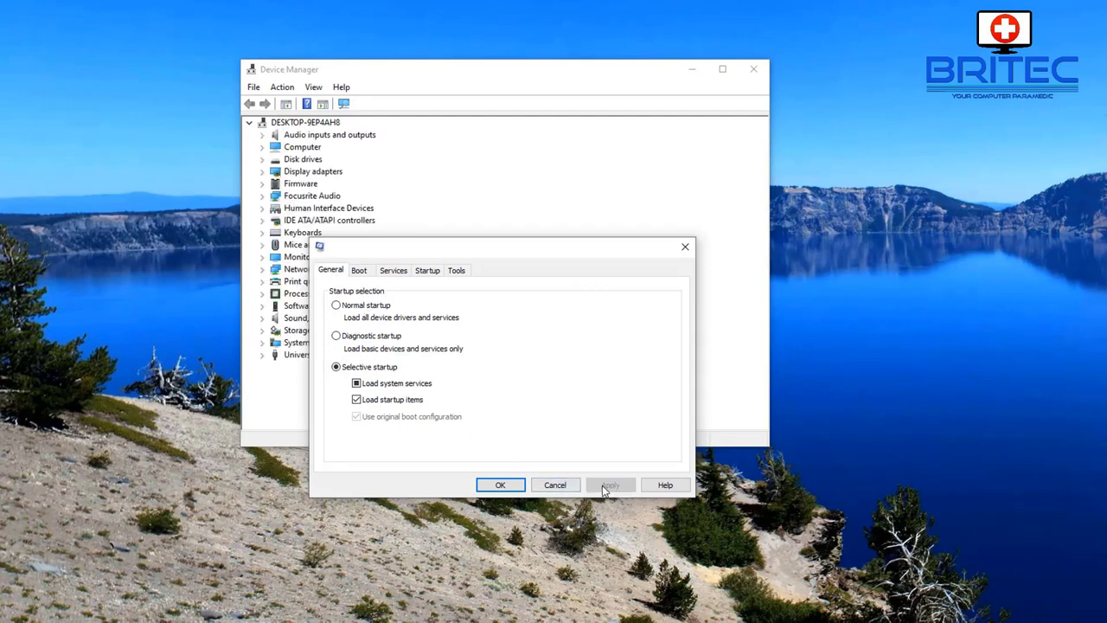
left_click(502, 484)
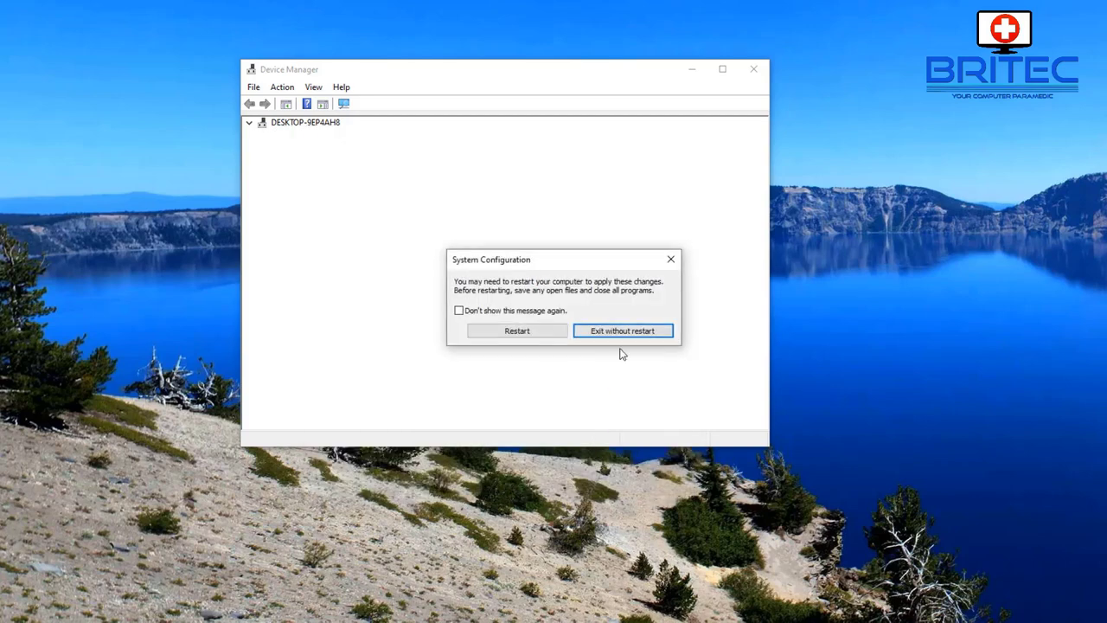
left_click_drag(560, 261, 501, 303)
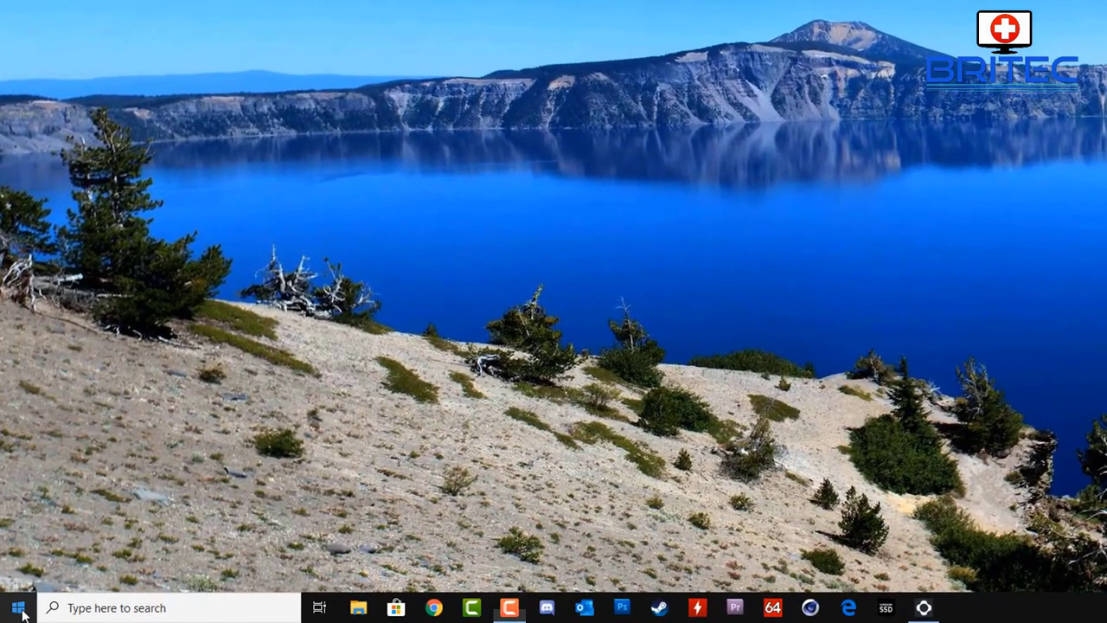
- Open Device Manager and look over its device categories
right_click(16, 609)
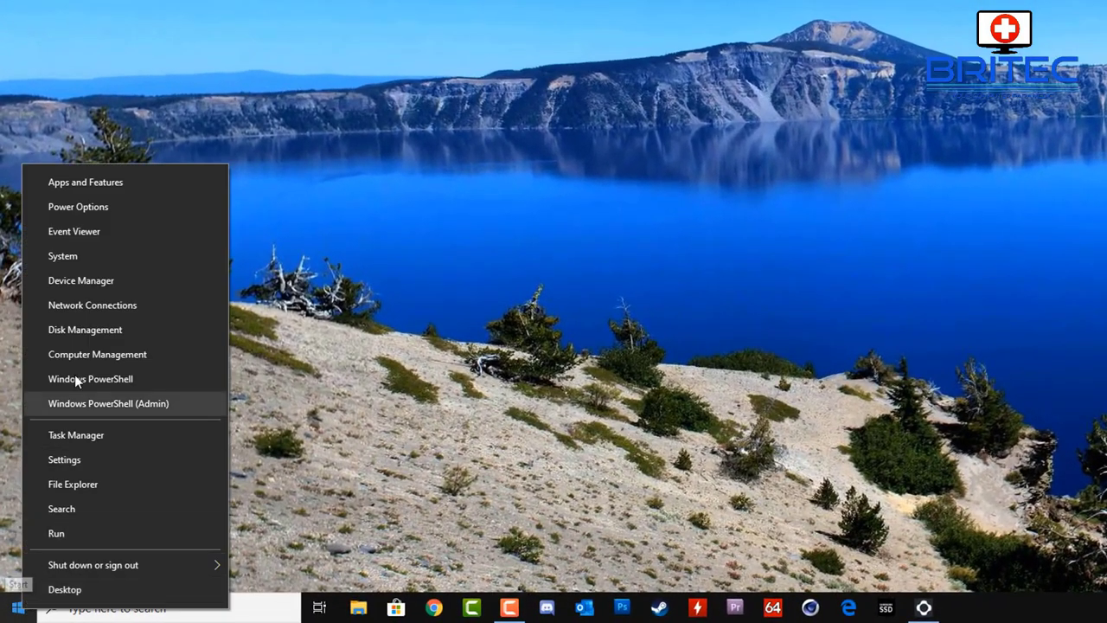
left_click(80, 278)
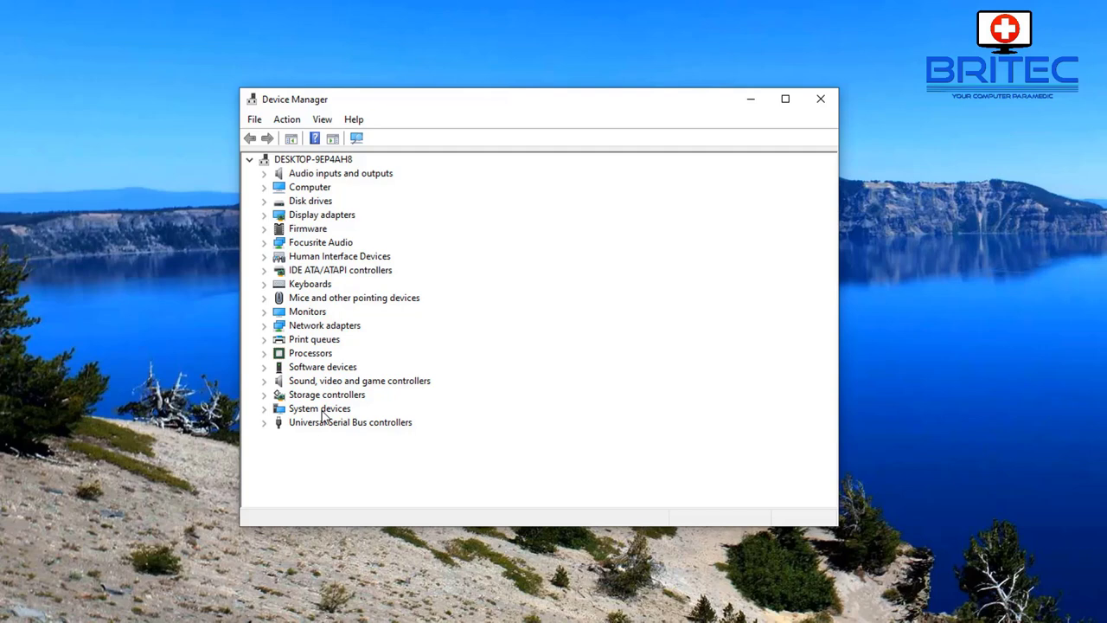
left_click(327, 467)
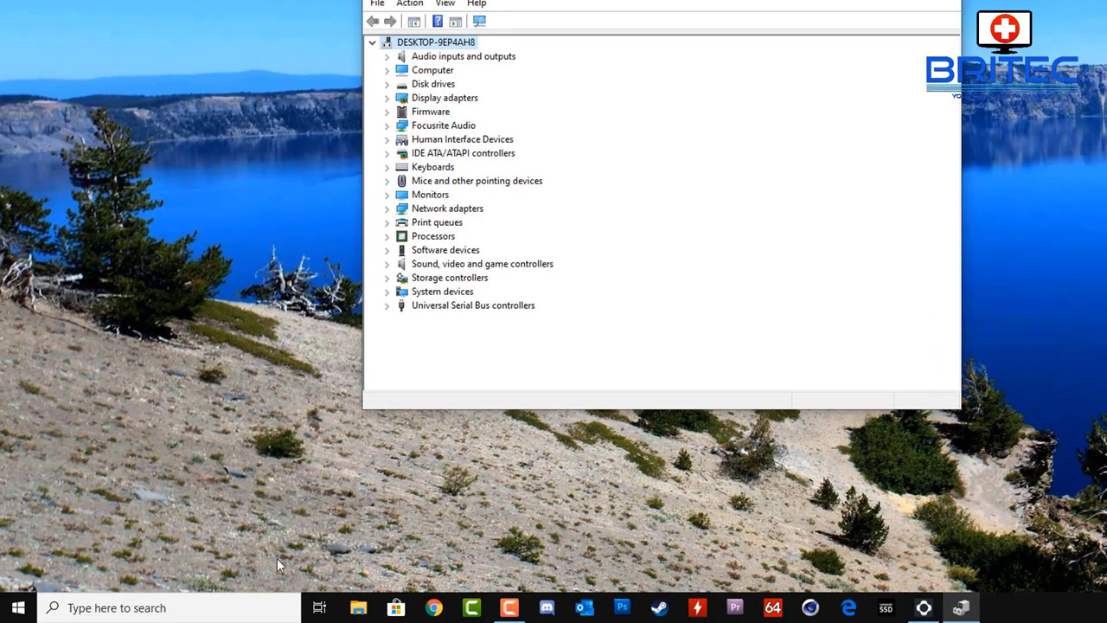
- Open System Configuration by searching for msconfig and move its window over the Device Manager list
left_click(121, 605)
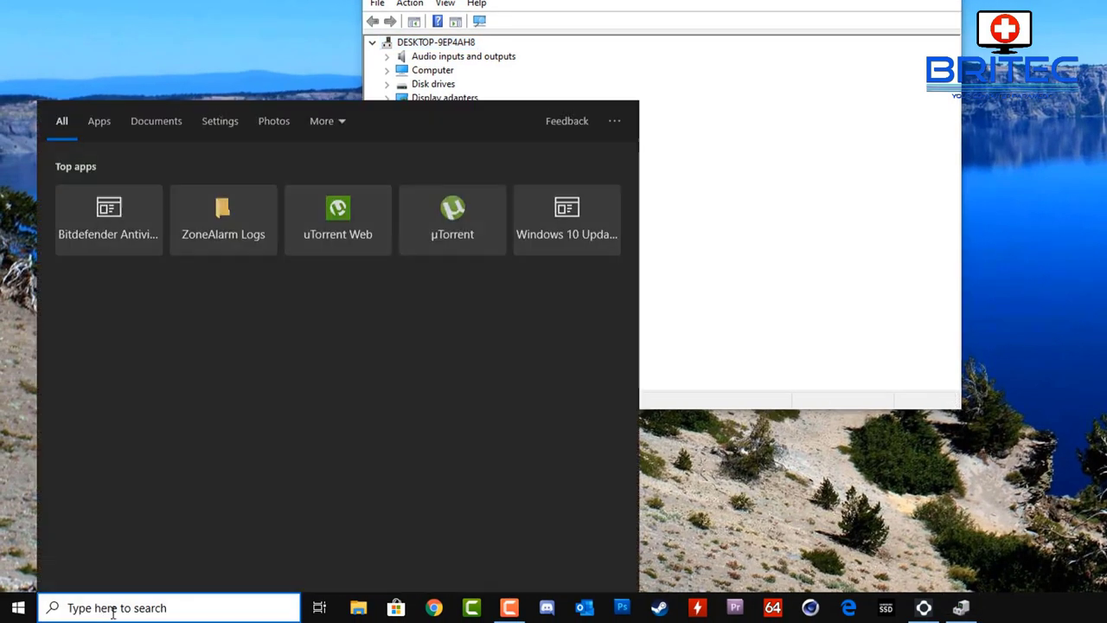
type("msconfig")
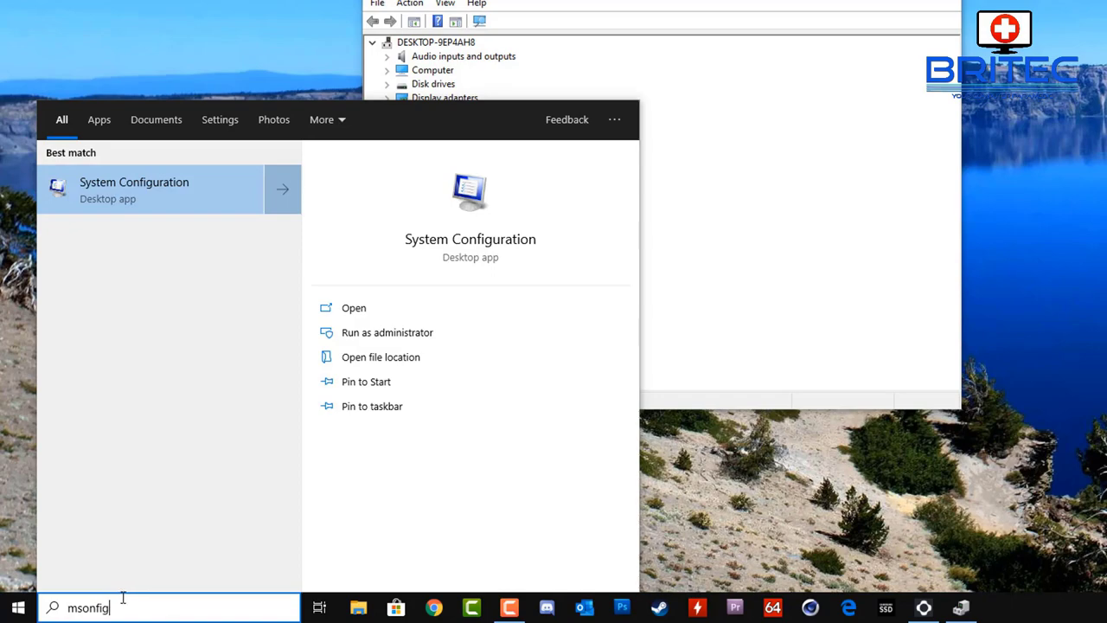
left_click(110, 192)
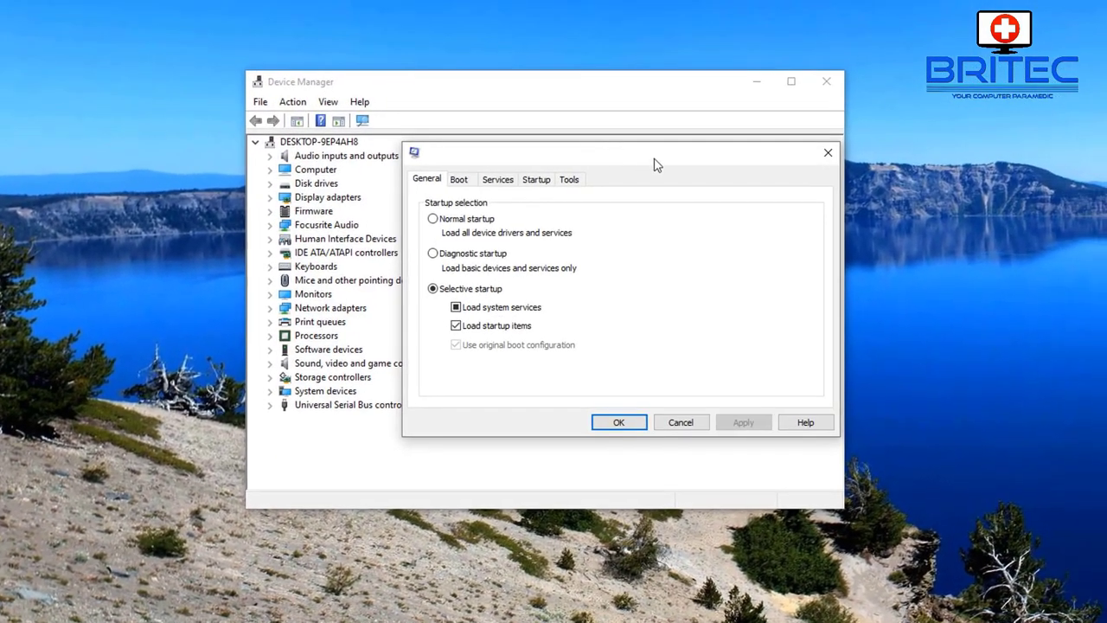
left_click_drag(668, 152, 557, 159)
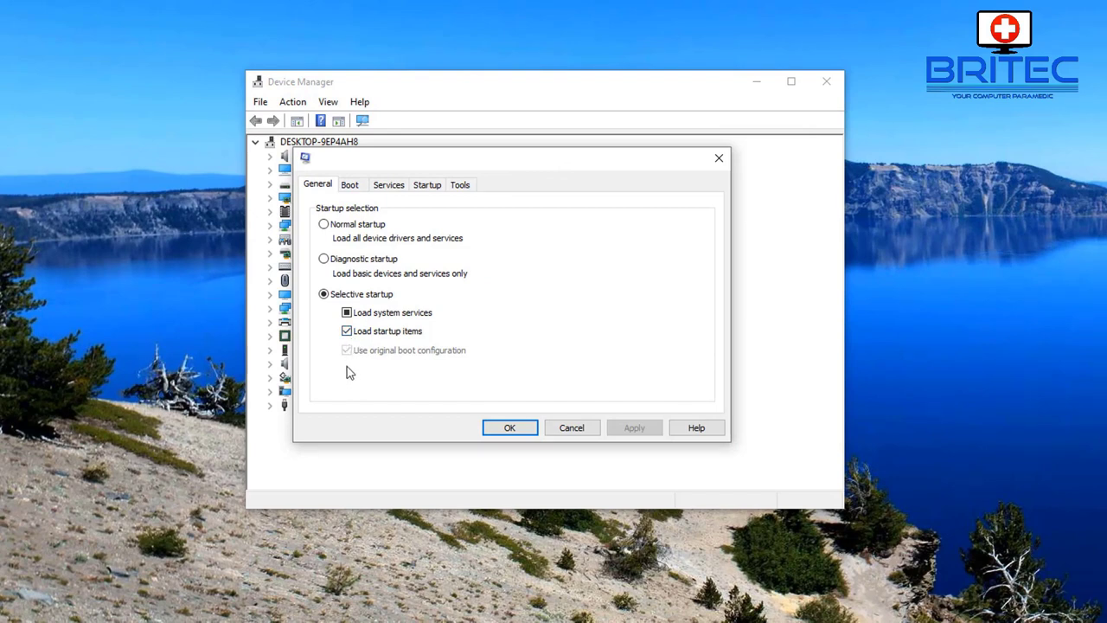
- Enable all services in System Configuration, apply the change and close the dialog
left_click(348, 190)
left_click(387, 187)
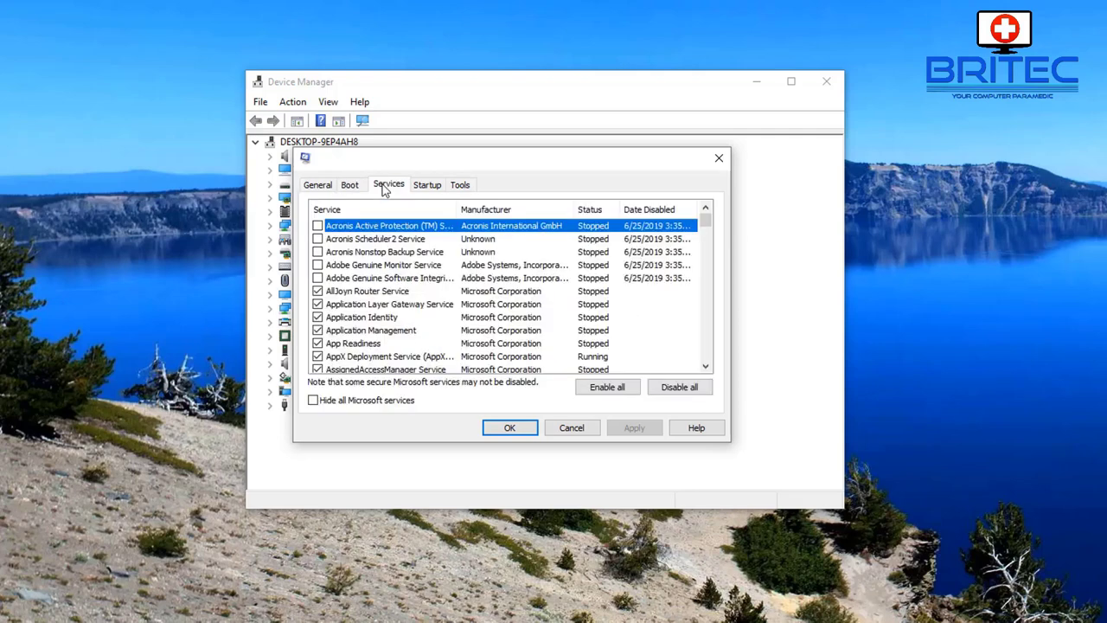
left_click(610, 390)
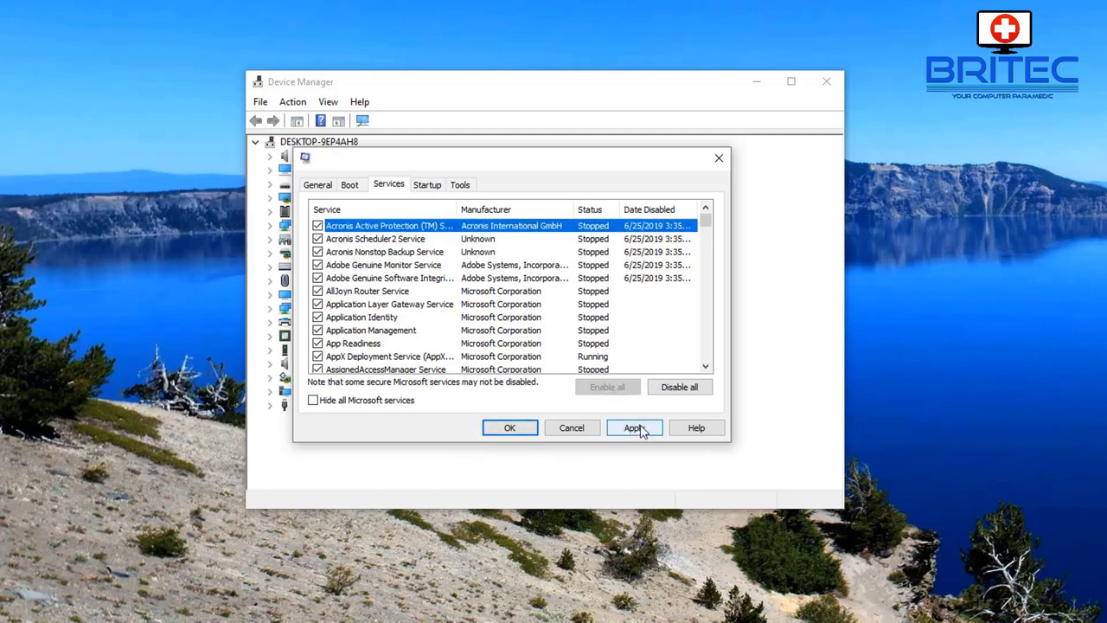
left_click(638, 428)
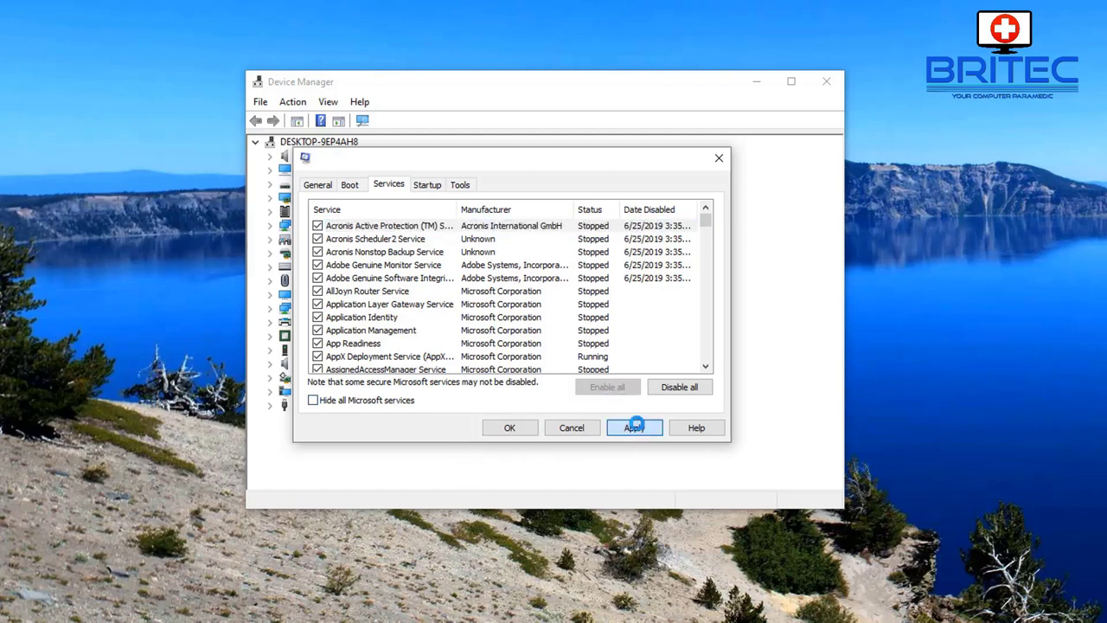
left_click(511, 430)
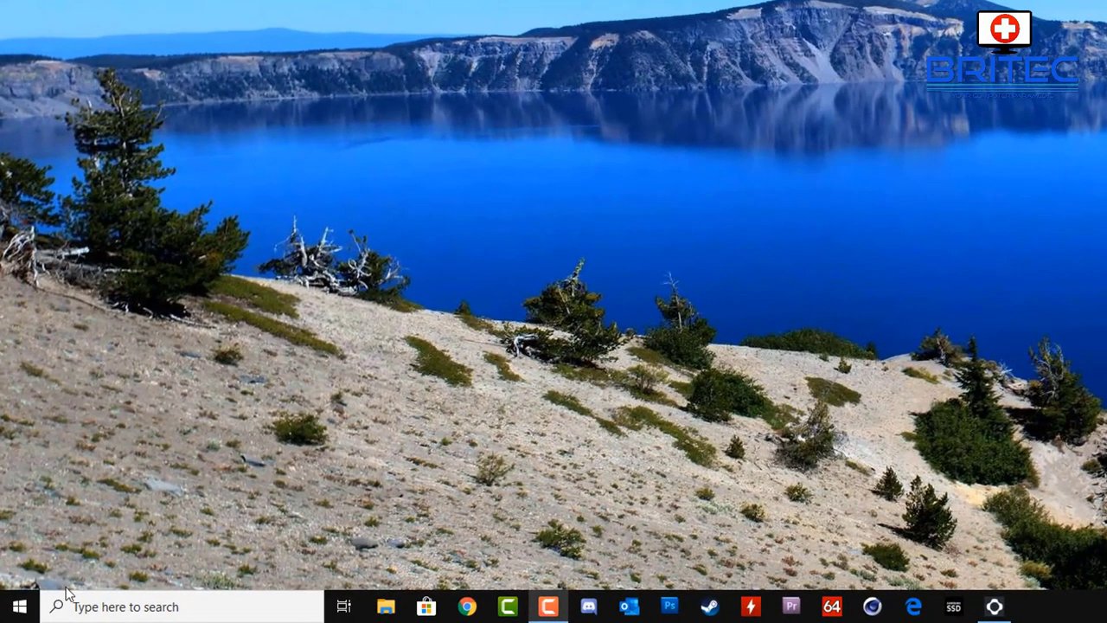
- Open Device Manager again to check the devices, and reopen System Configuration through the Windows search
right_click(19, 606)
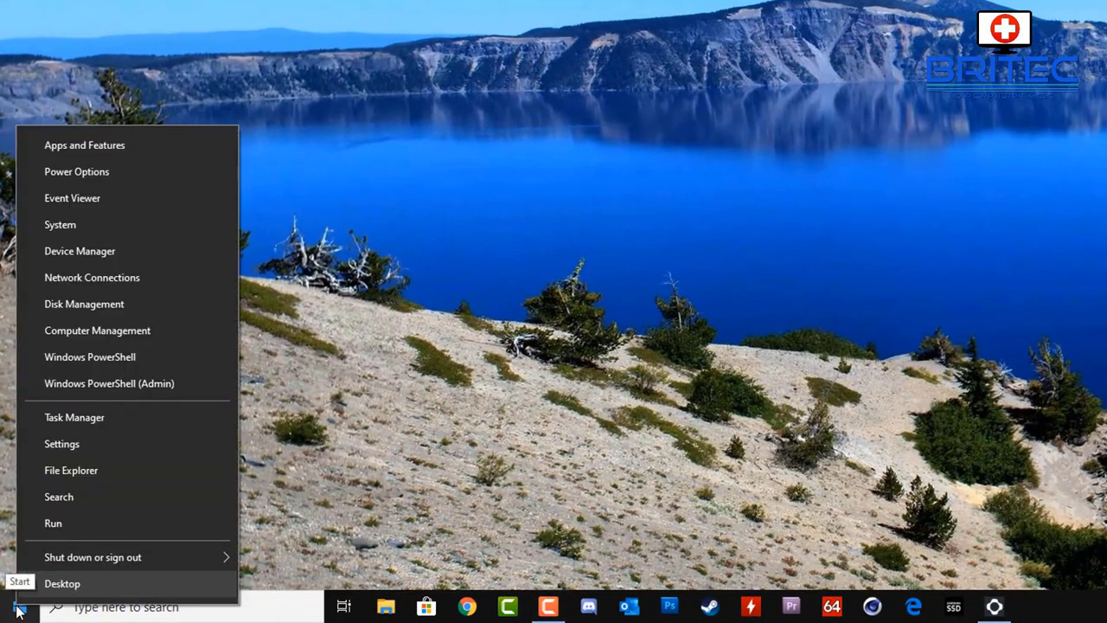
left_click(80, 252)
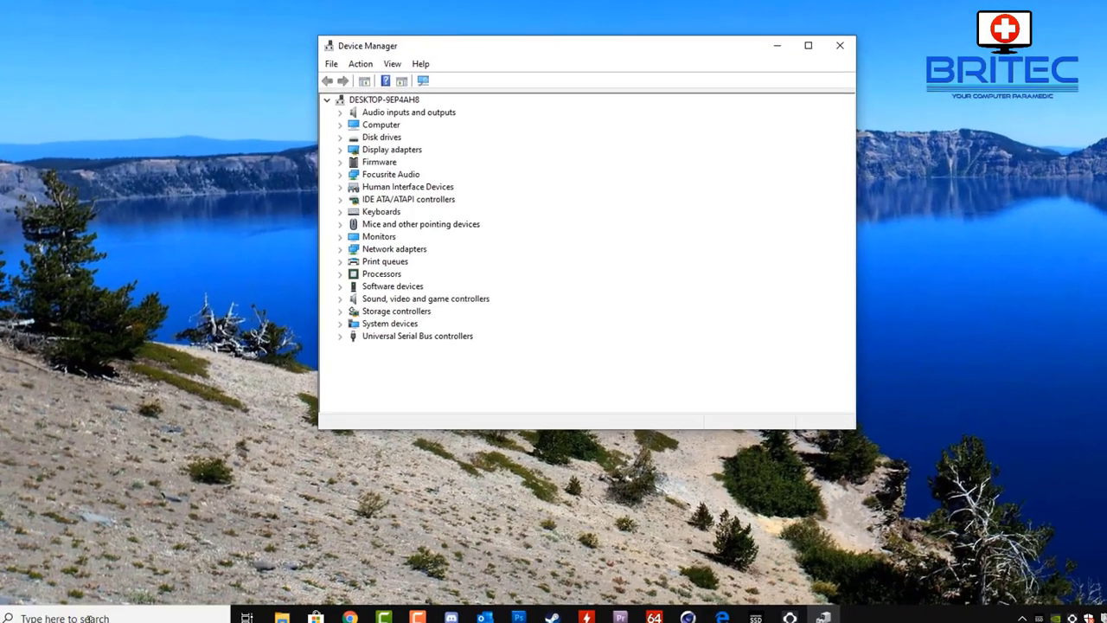
left_click(65, 610)
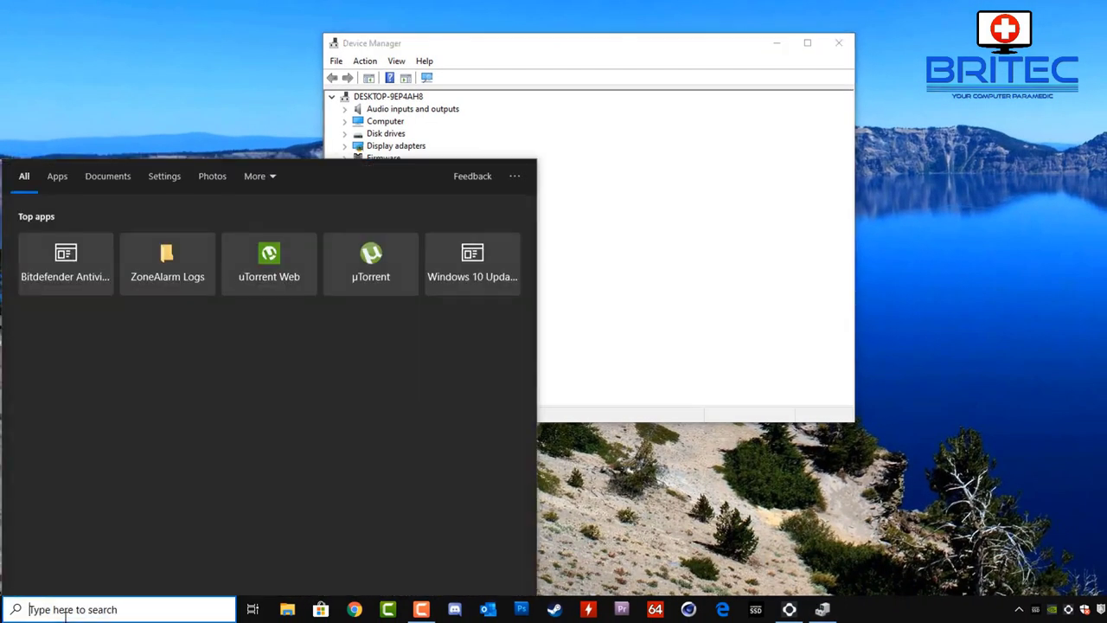
type("mso")
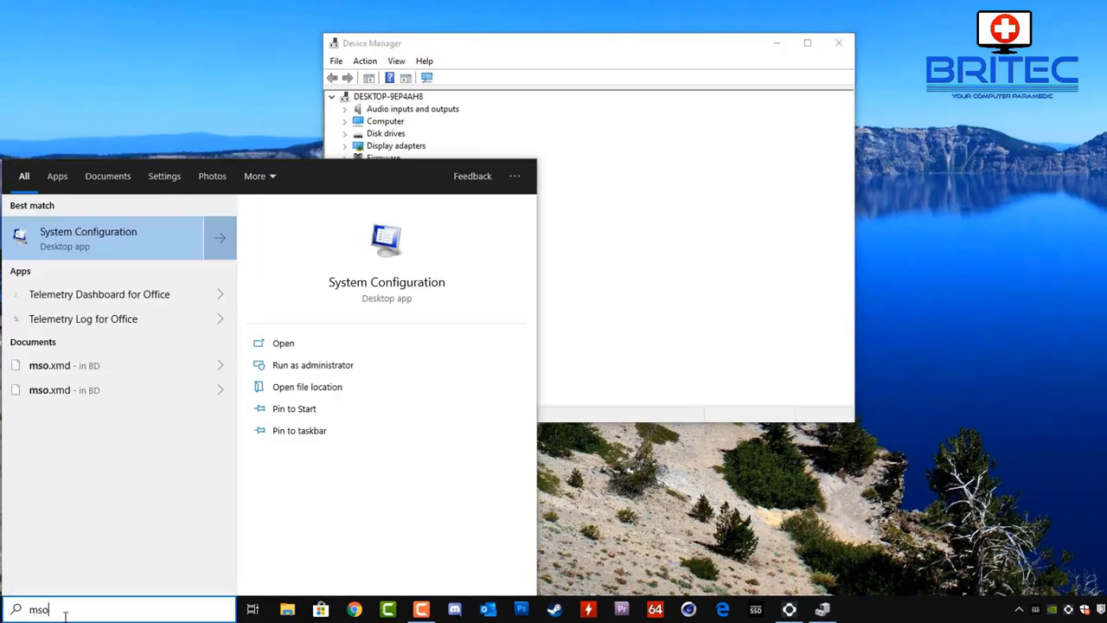
type("n")
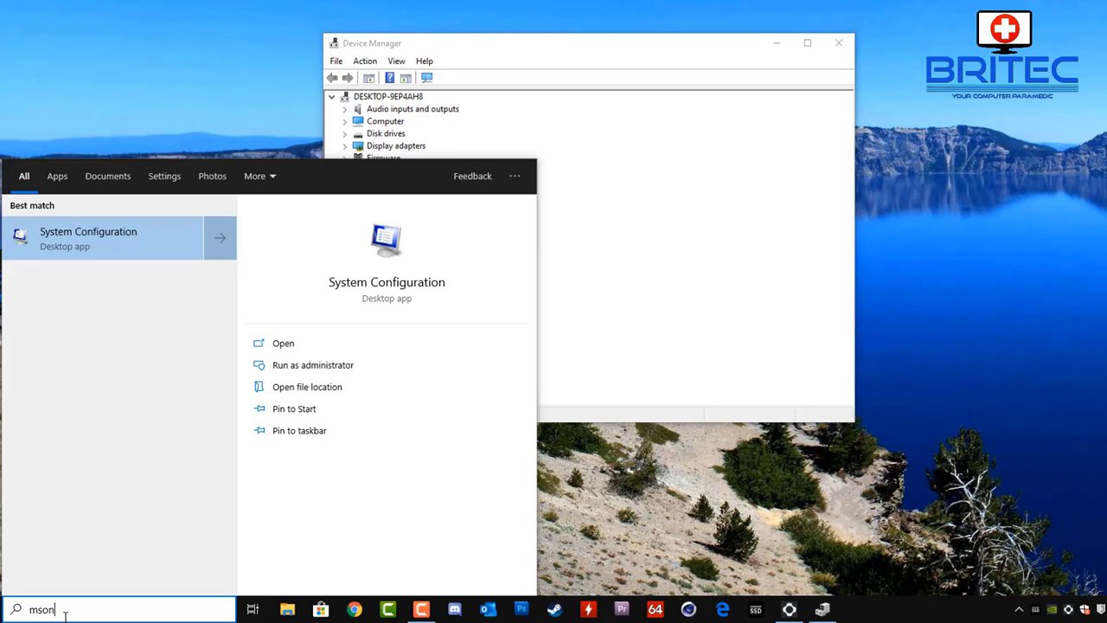
left_click(50, 242)
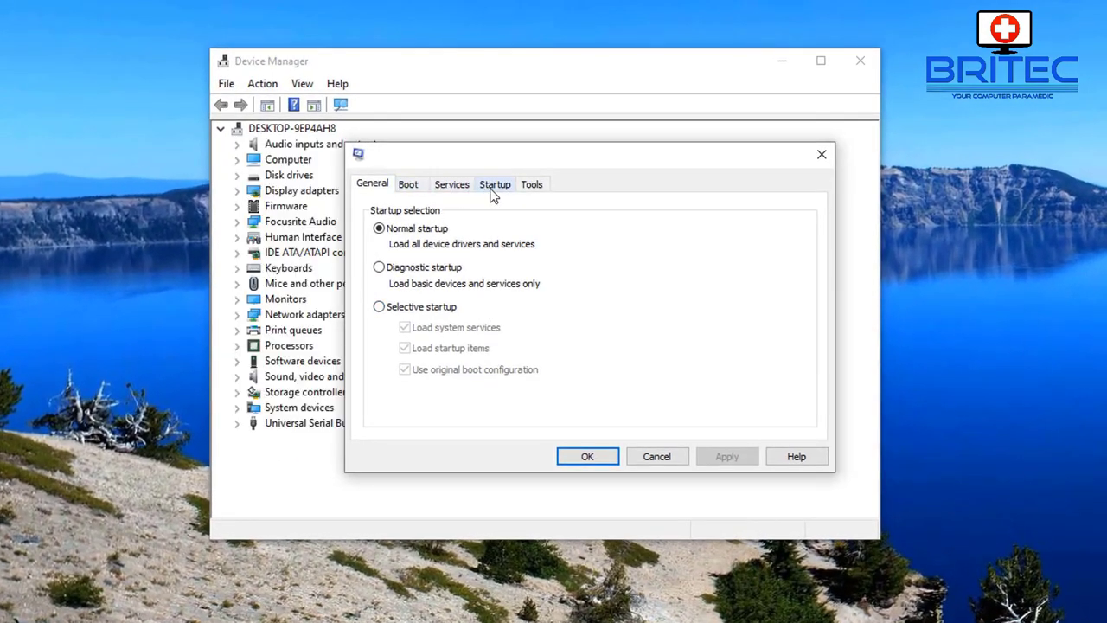
- Disable all services, apply the change with all Microsoft services hidden, and select the TrueVector Internet Monitor entry
left_click(415, 185)
left_click(448, 186)
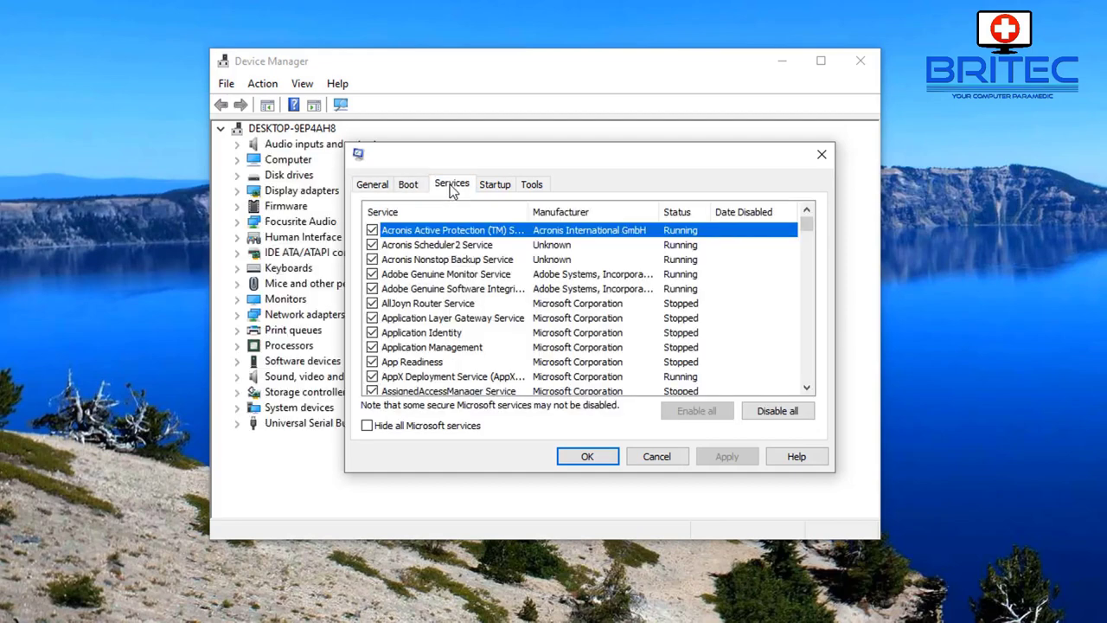
left_click(777, 411)
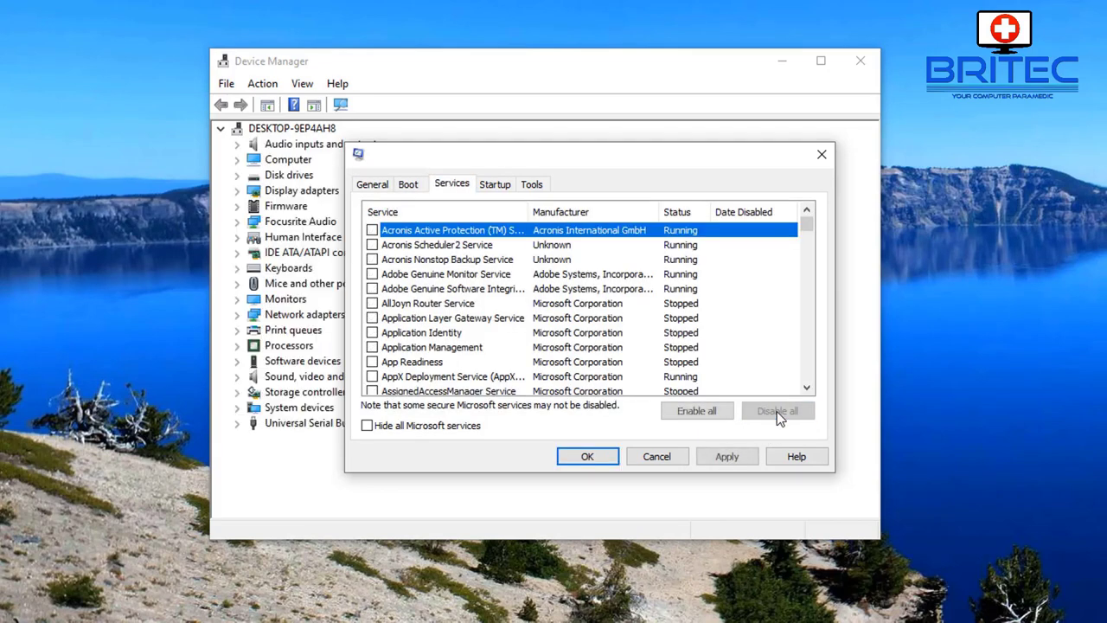
left_click(366, 425)
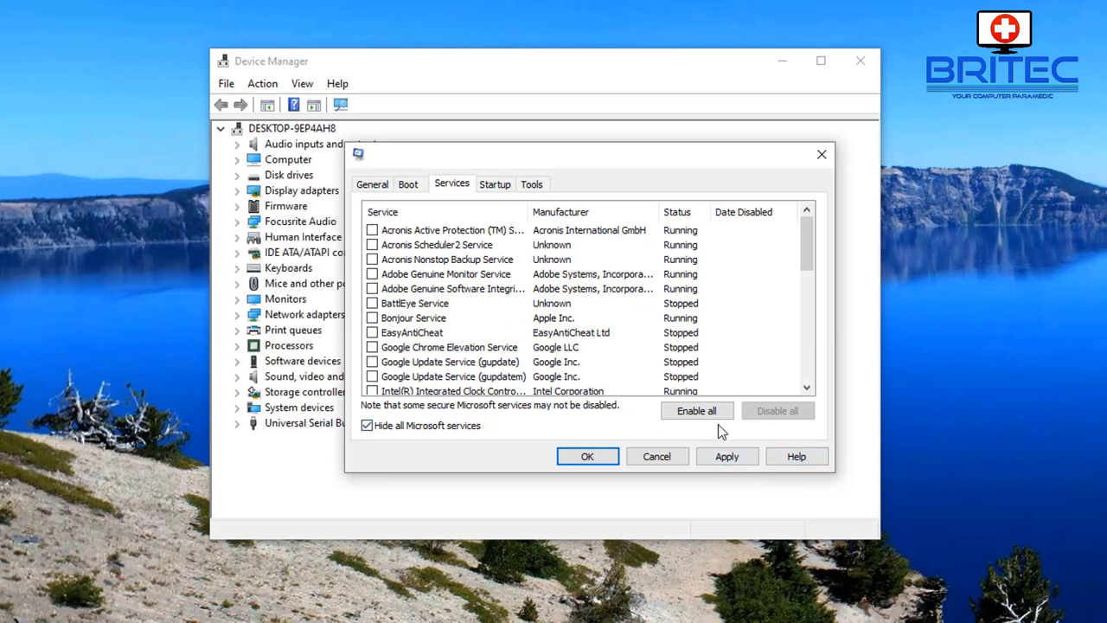
left_click(727, 456)
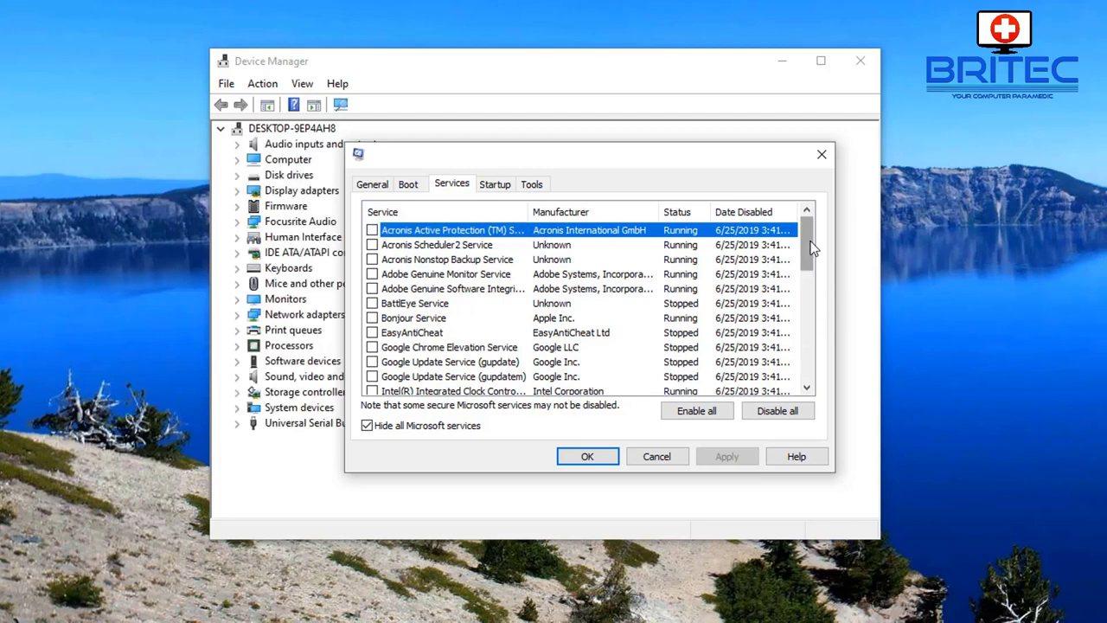
left_click_drag(811, 248, 818, 375)
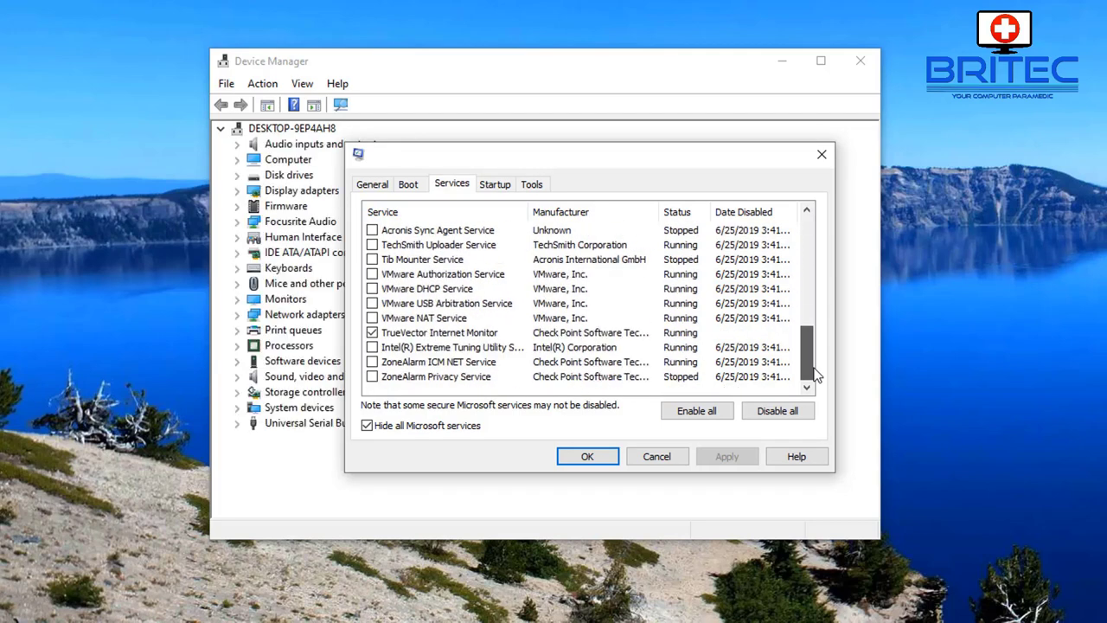
left_click(426, 335)
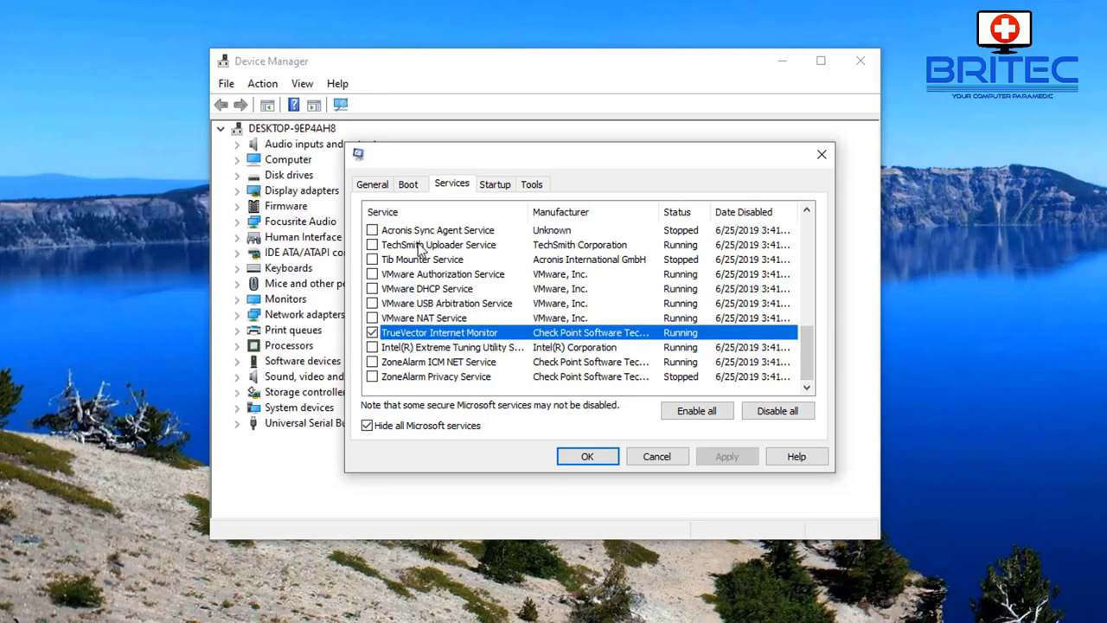
- Turn on Safe boot with the Network option for the Windows 10 boot entry
left_click(412, 185)
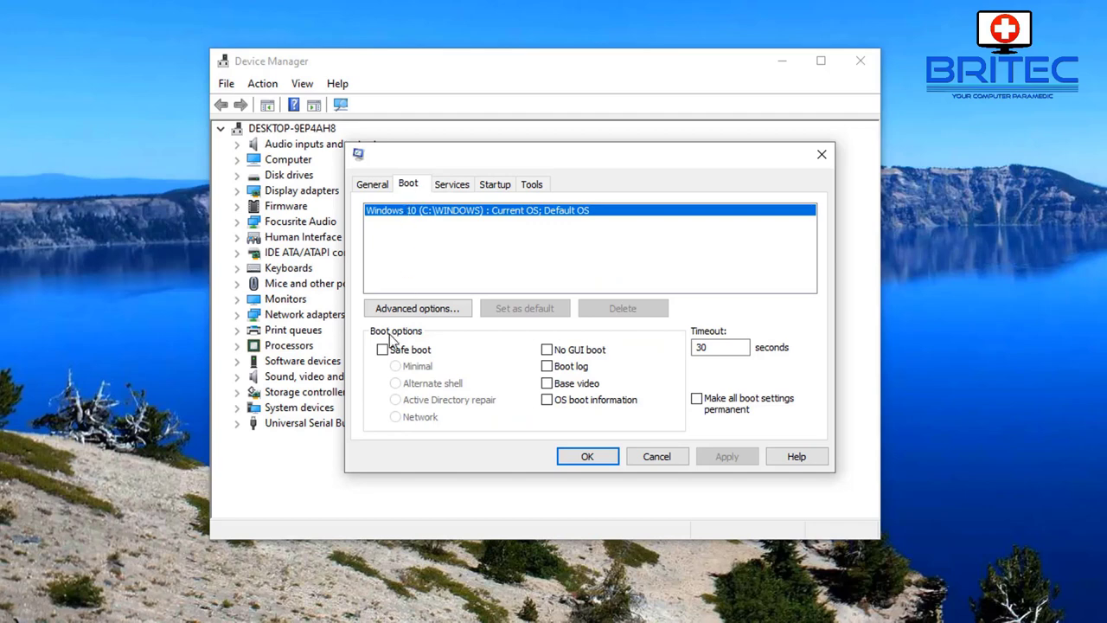
left_click(383, 349)
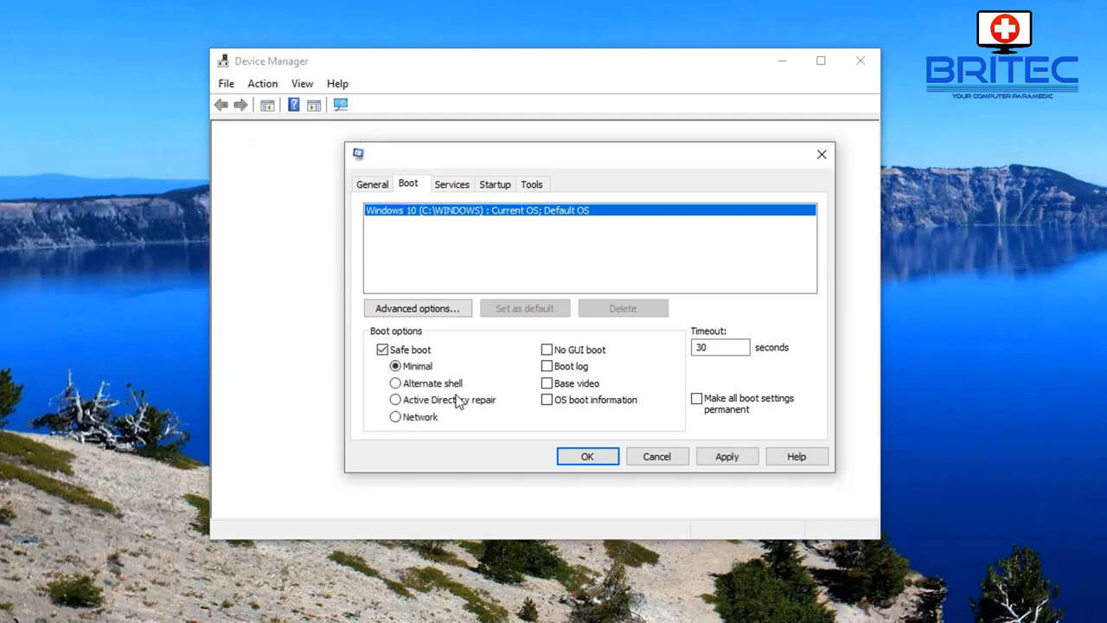
left_click(400, 418)
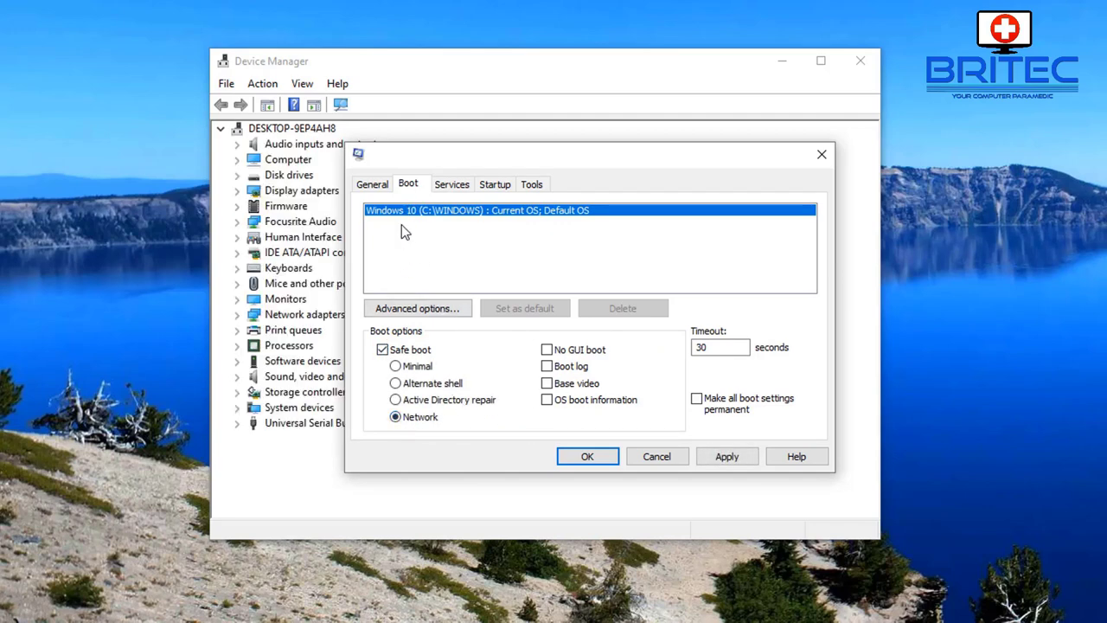
- Exclude startup items from the selective startup, apply the settings and close System Configuration
left_click(374, 186)
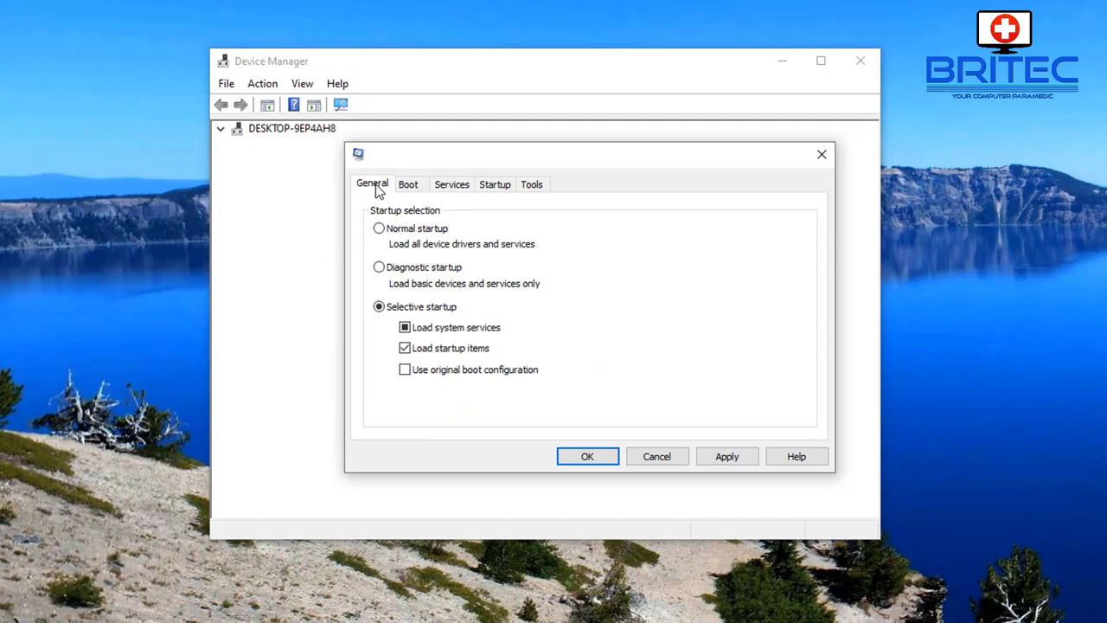
left_click(405, 348)
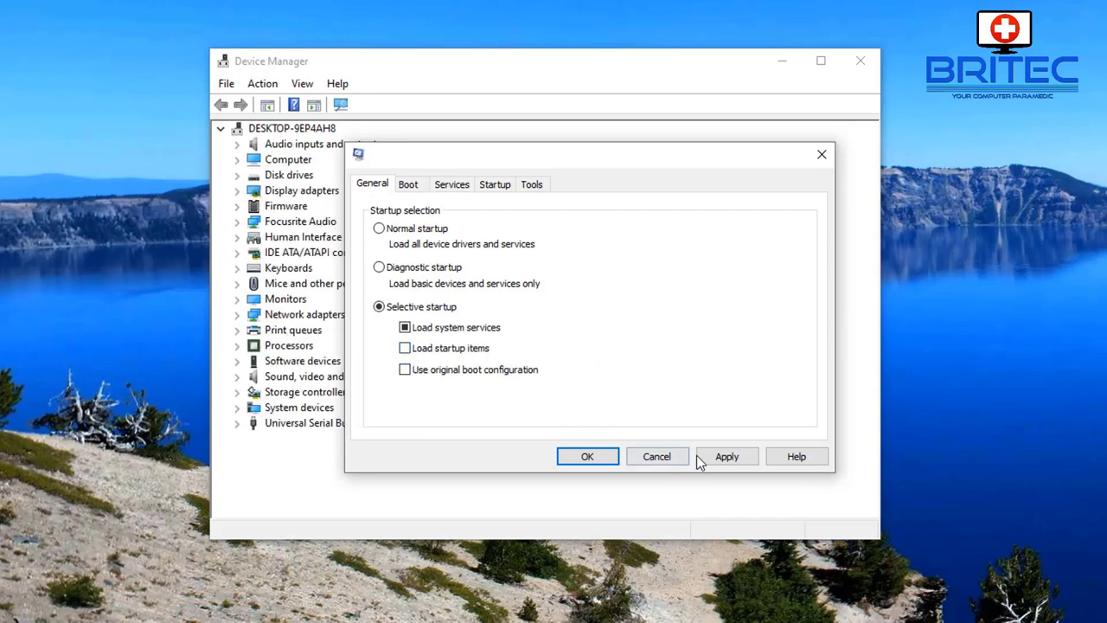
left_click(729, 456)
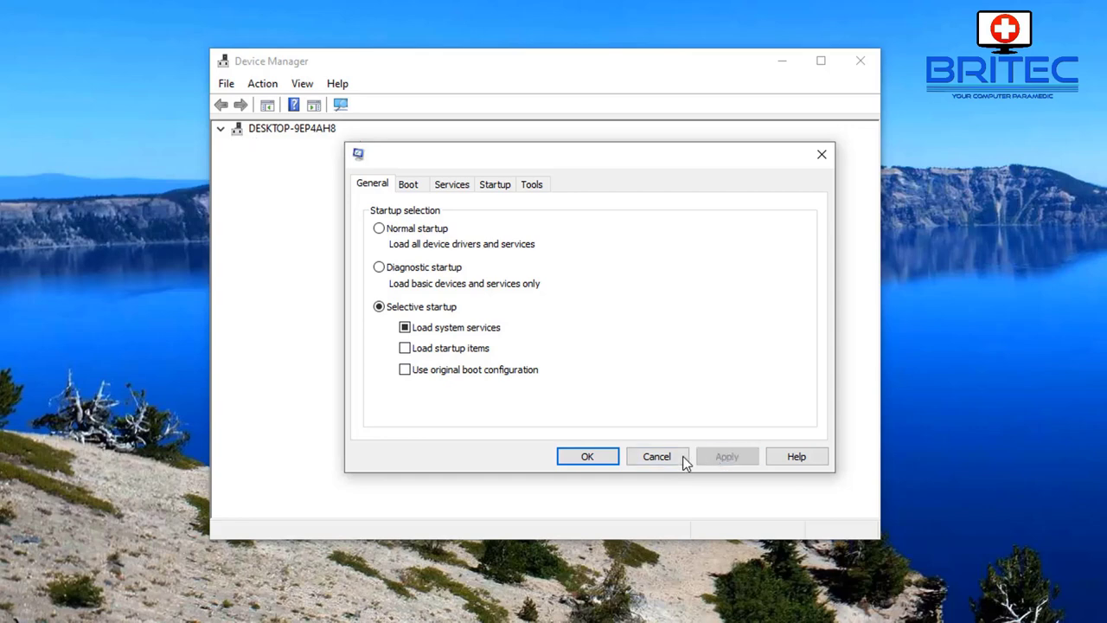
left_click(588, 456)
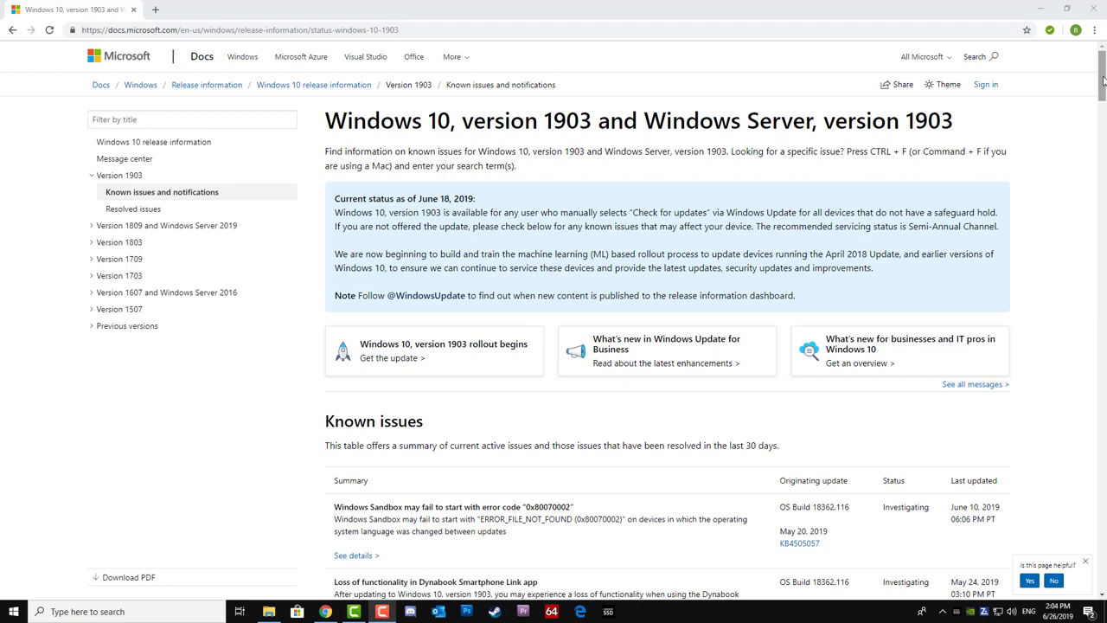
- Review the known issues table for Windows 10 version 1903 and the June and May 2019 issue details
left_click_drag(1103, 80, 1103, 114)
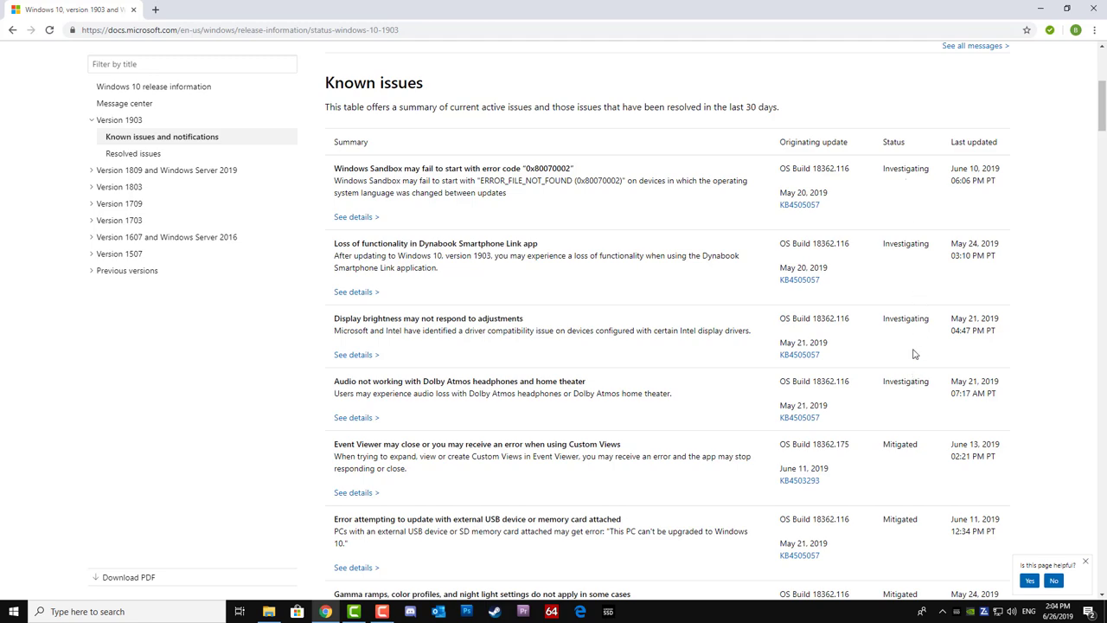
scroll(907, 416, "down", 3)
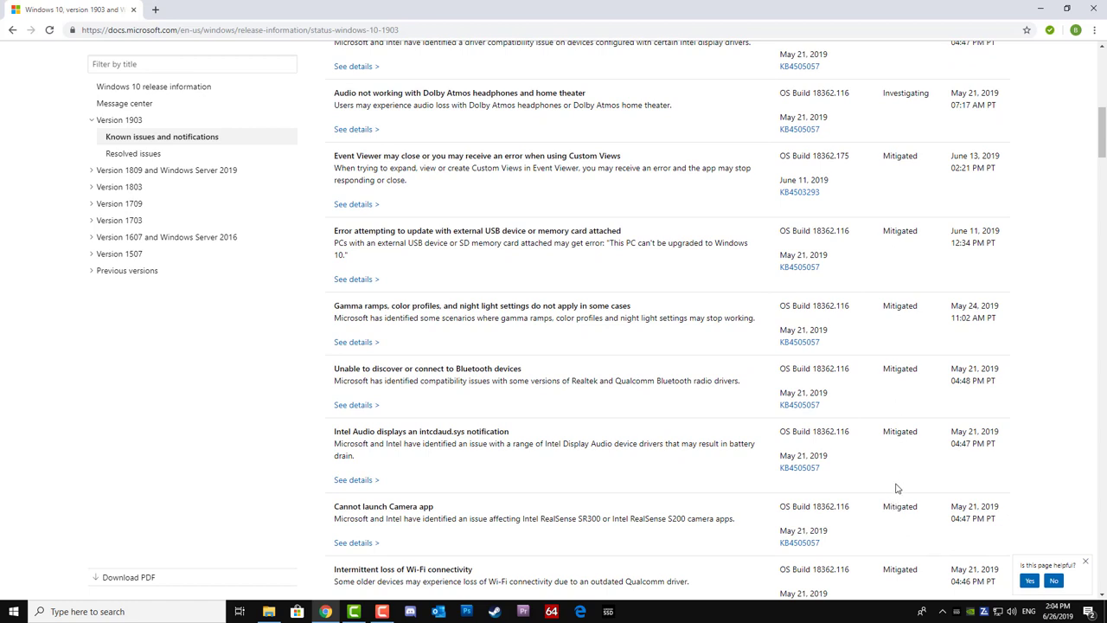
scroll(883, 462, "down", 1)
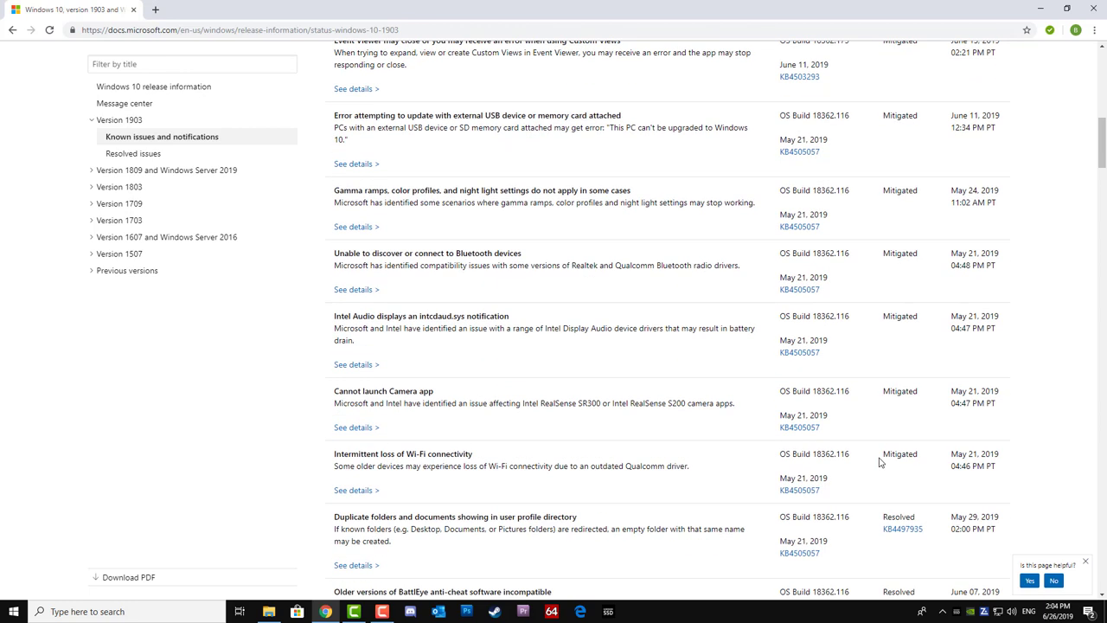
scroll(878, 462, "down", 1)
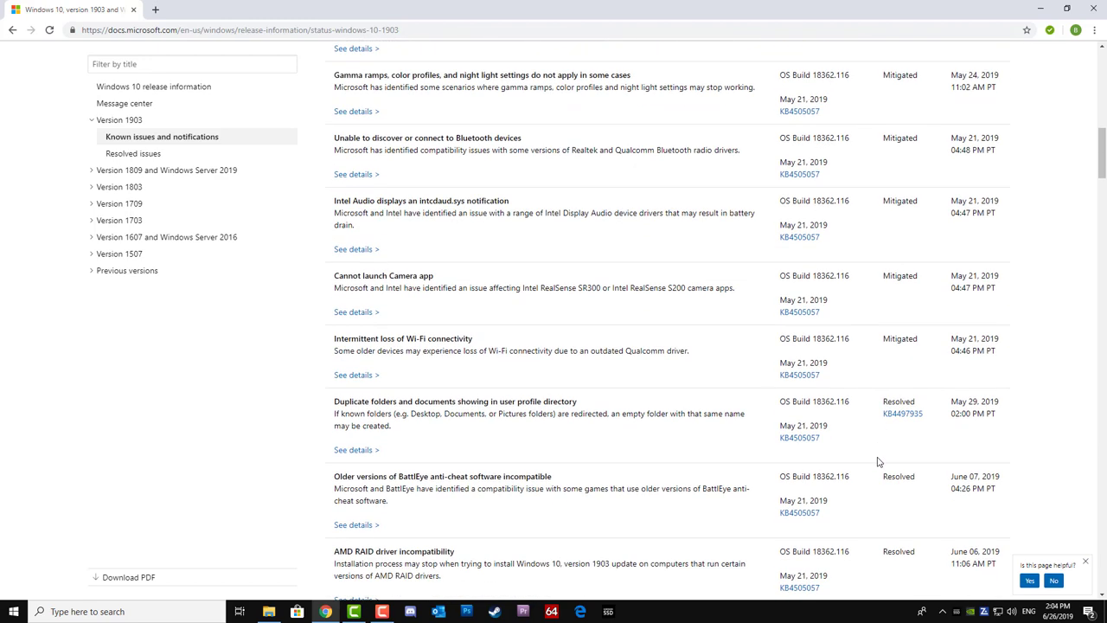
scroll(877, 462, "down", 1)
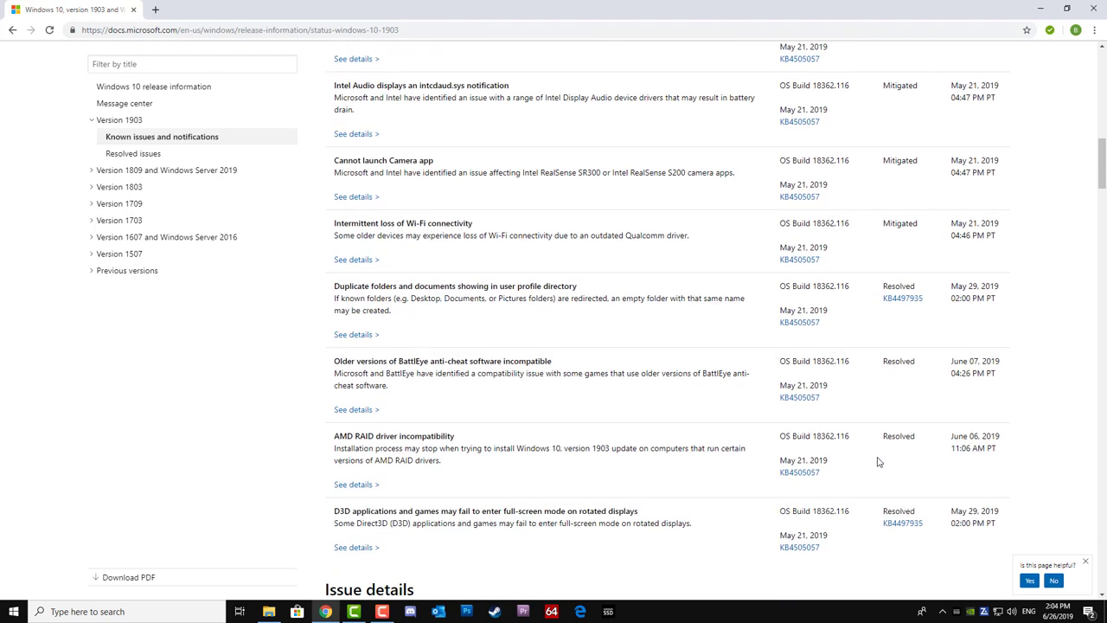
scroll(877, 462, "down", 2)
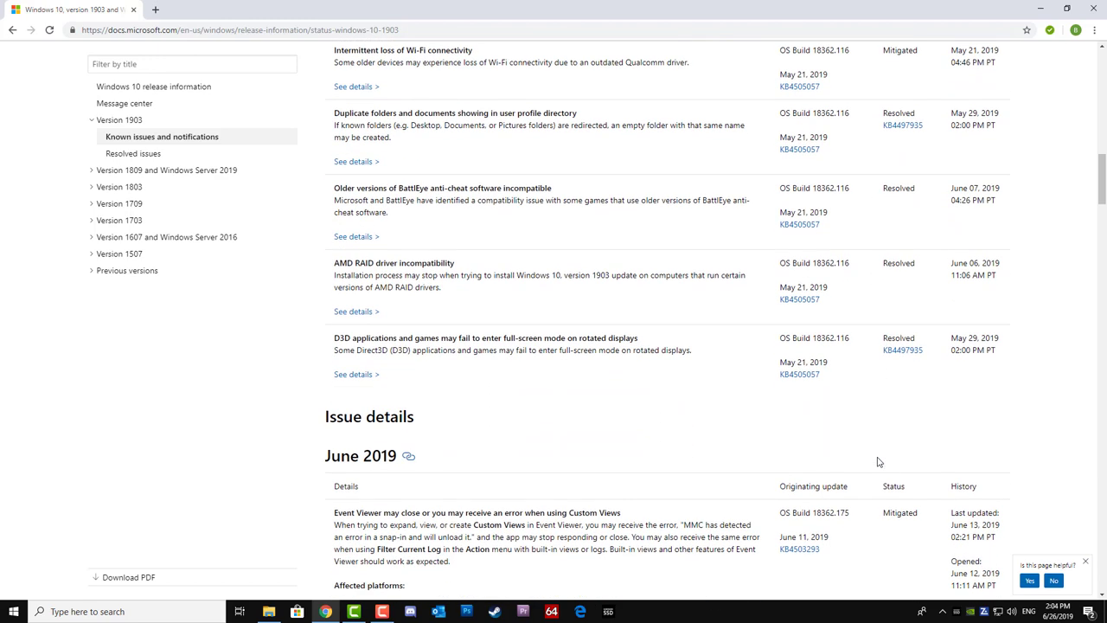
scroll(878, 462, "down", 1)
scroll(877, 462, "down", 1)
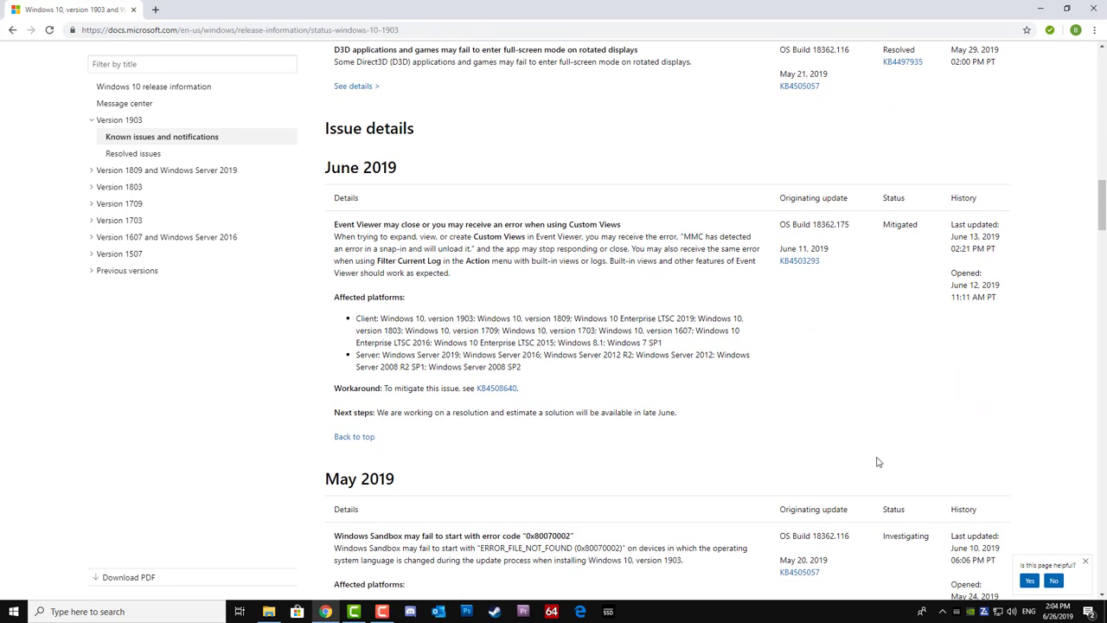
scroll(875, 460, "down", 1)
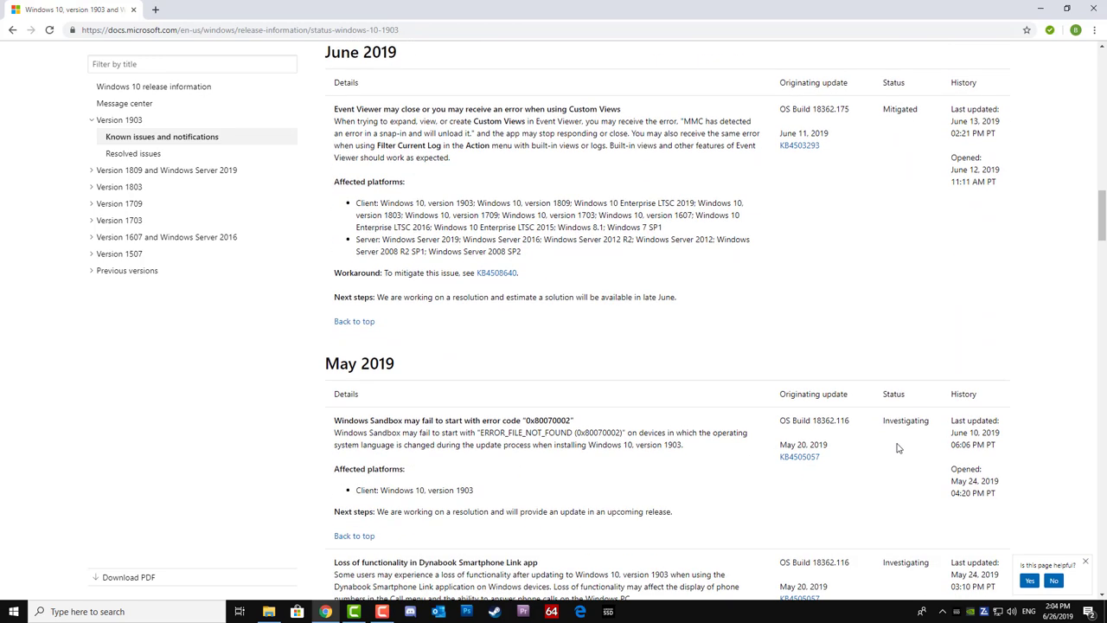
scroll(898, 447, "down", 2)
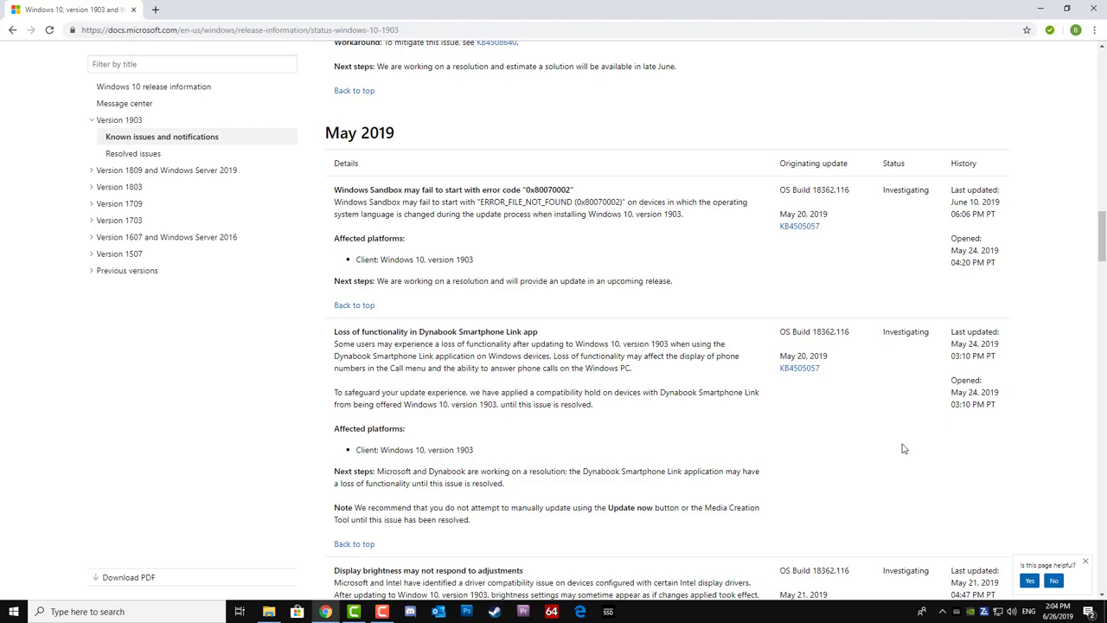
- Open the resolved issues for version 1903 and examine the BattlEye anti-cheat incompatibility entry and its workaround details
left_click_drag(1099, 242, 1058, 88)
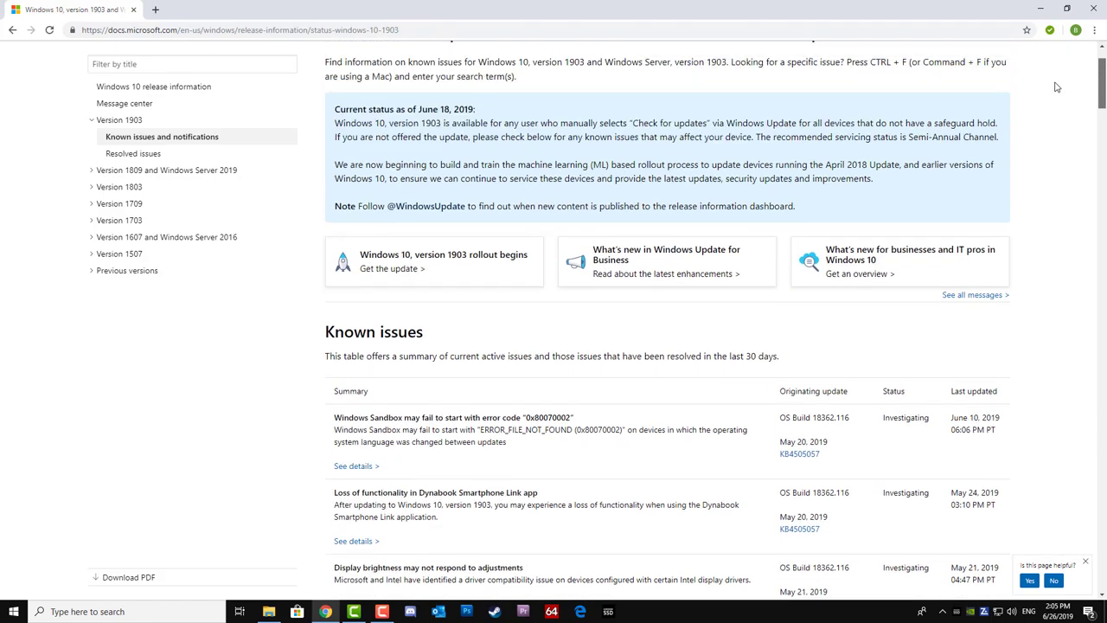
left_click(119, 154)
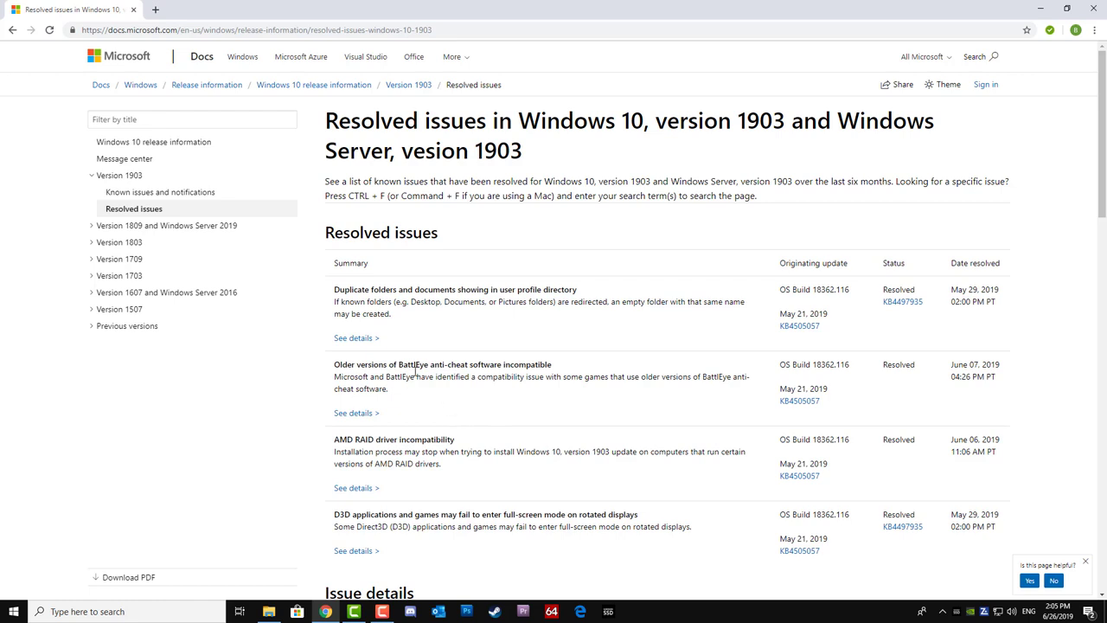
left_click_drag(401, 364, 555, 371)
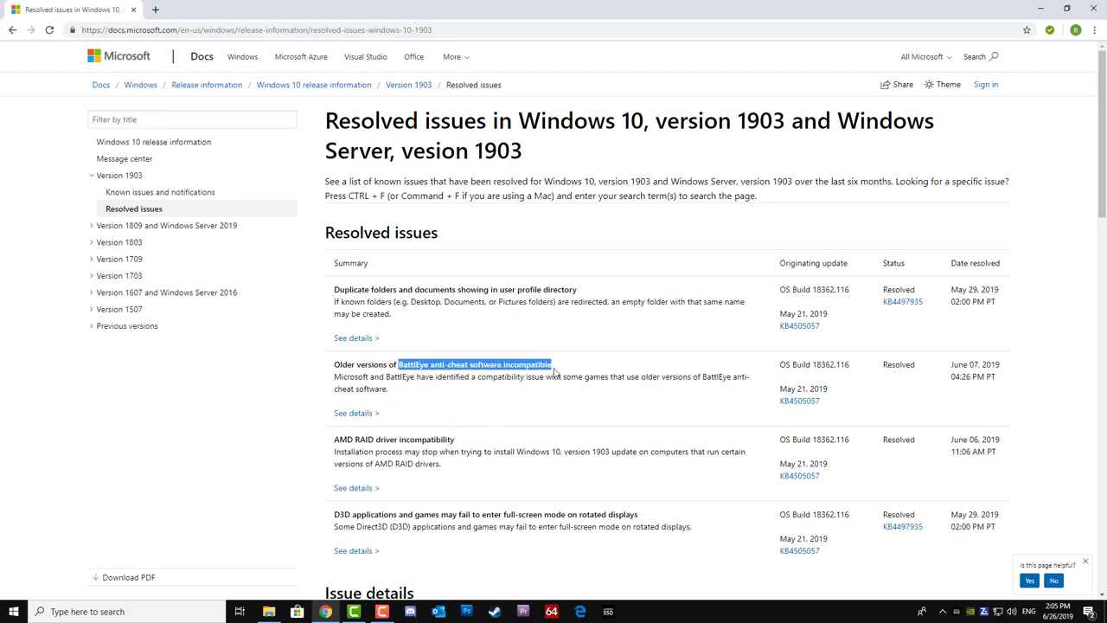
left_click(611, 369)
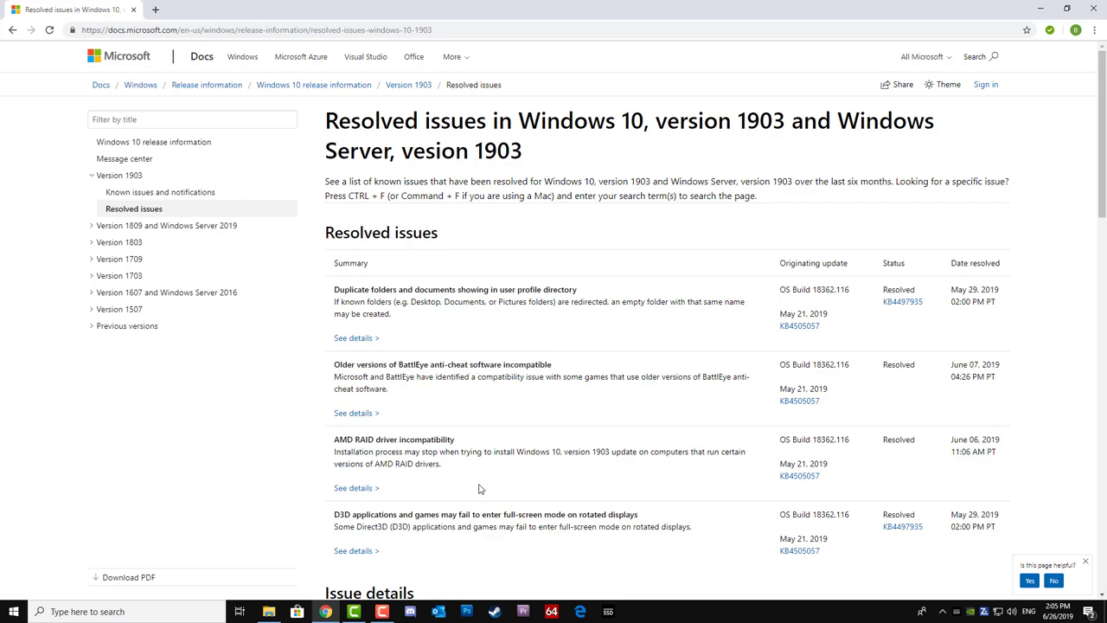
scroll(480, 497, "down", 3)
scroll(480, 497, "down", 5)
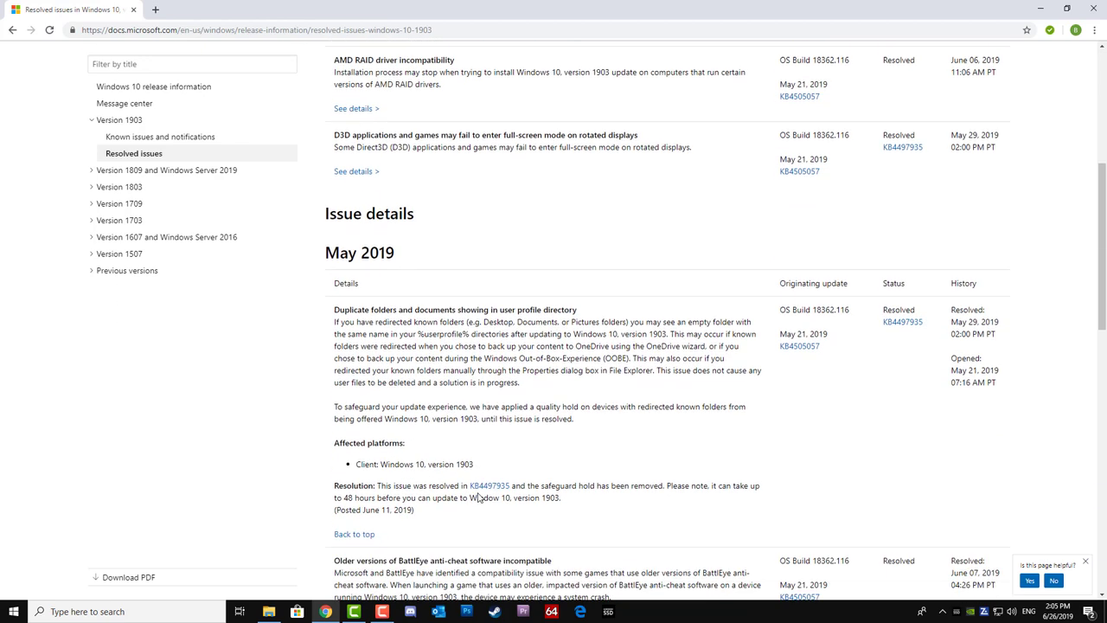
scroll(478, 497, "down", 5)
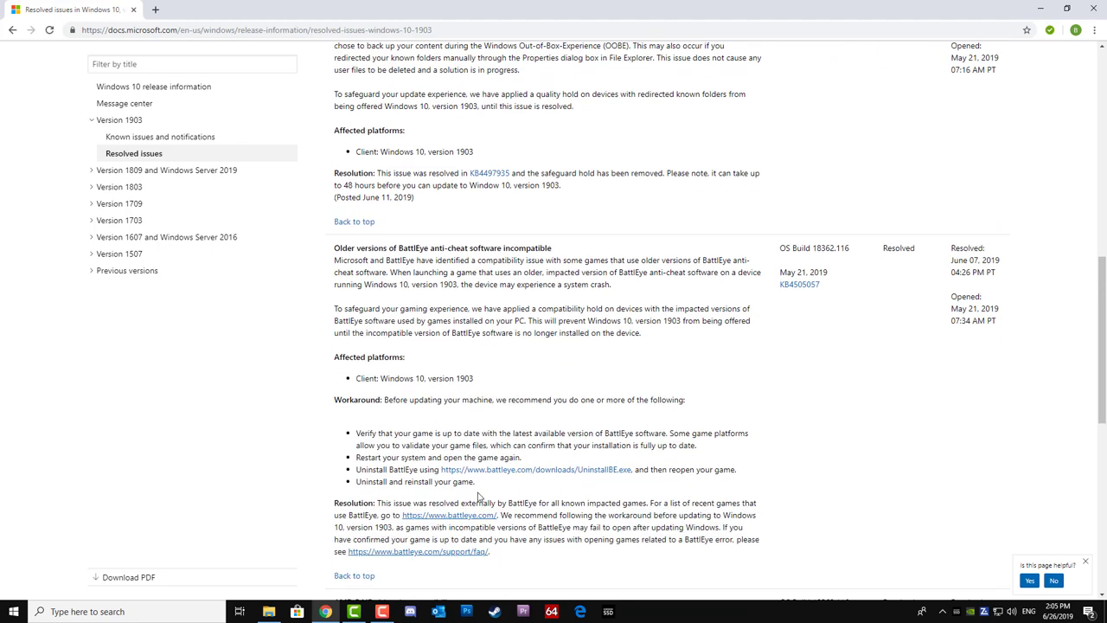
scroll(479, 497, "down", 1)
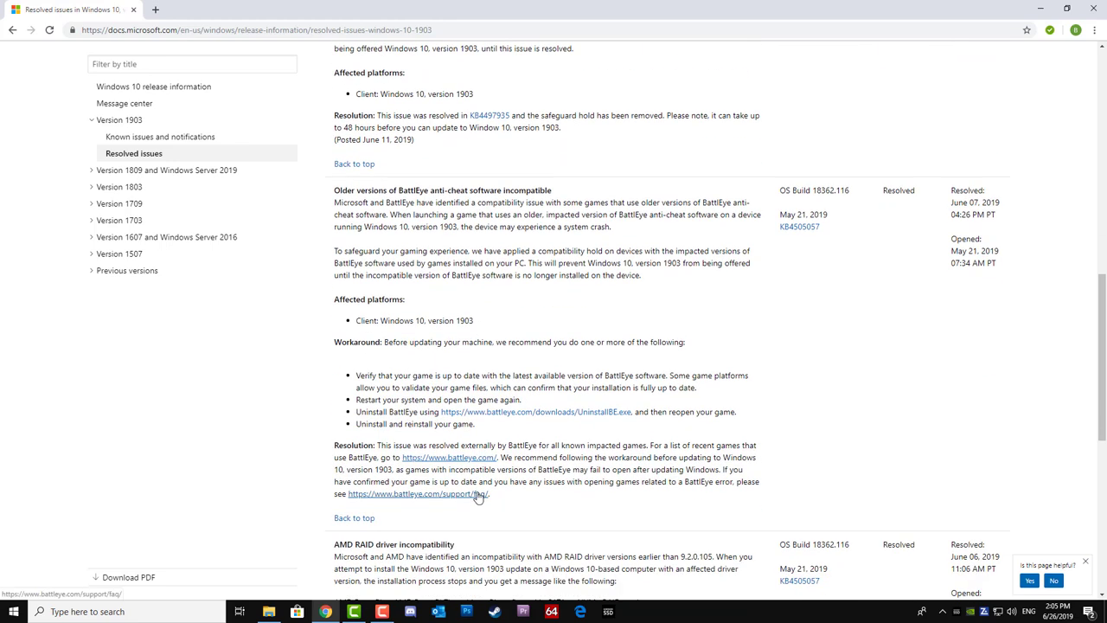
- Open the known issues and notifications for version 1809 and Windows Server 2019 and look through the issue table
left_click(91, 172)
left_click(128, 188)
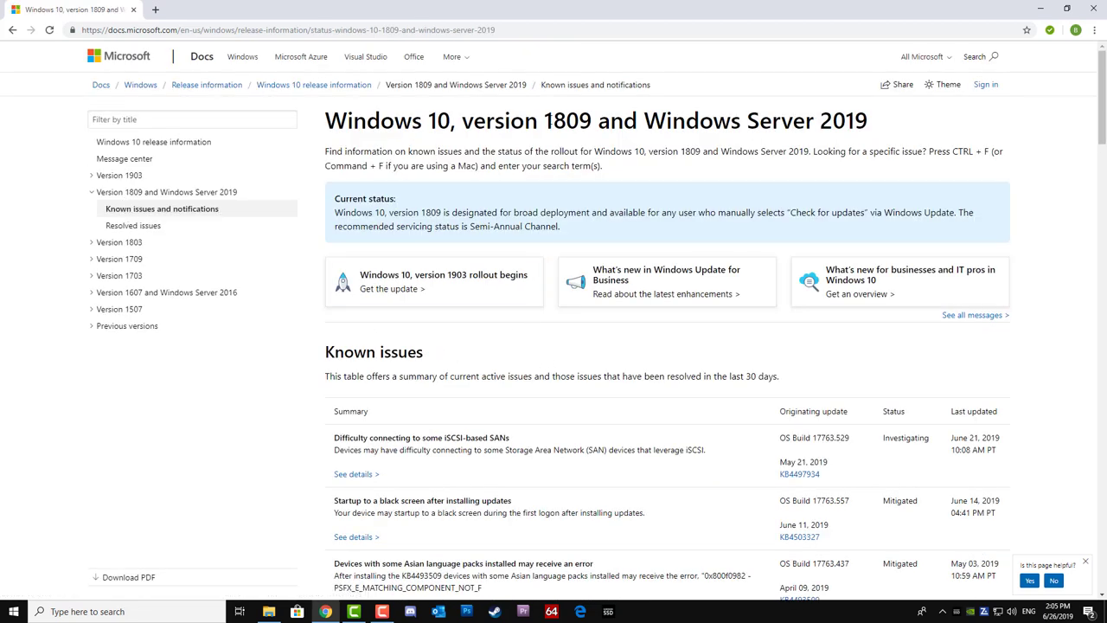
scroll(597, 432, "down", 2)
scroll(595, 435, "down", 1)
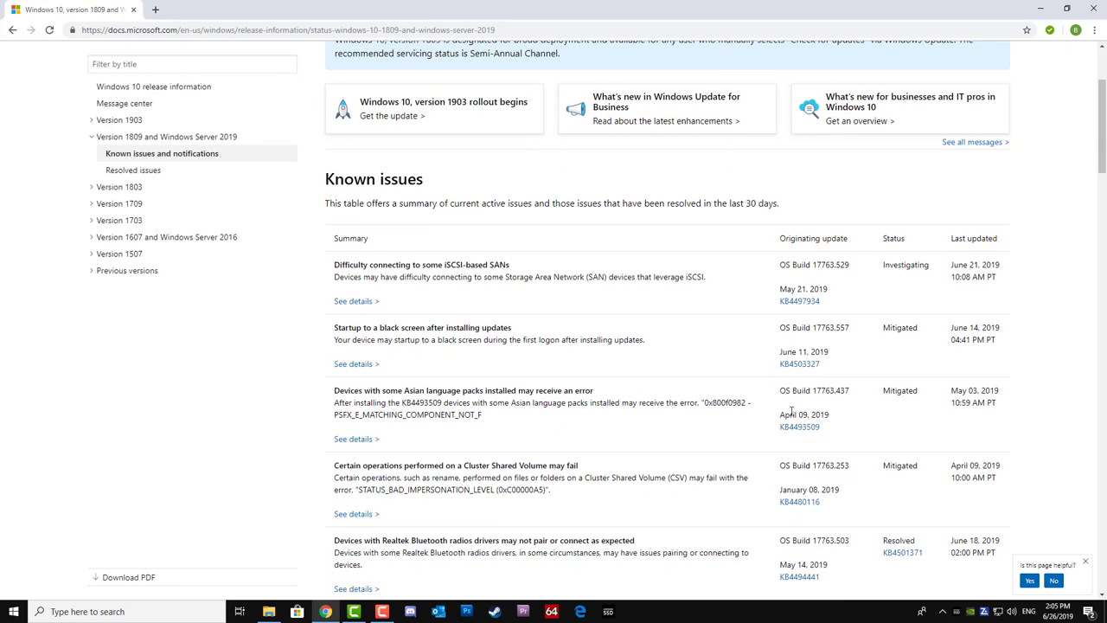
- Open the resolved issues for version 1809 and Windows Server 2019 and look through the list
left_click(154, 172)
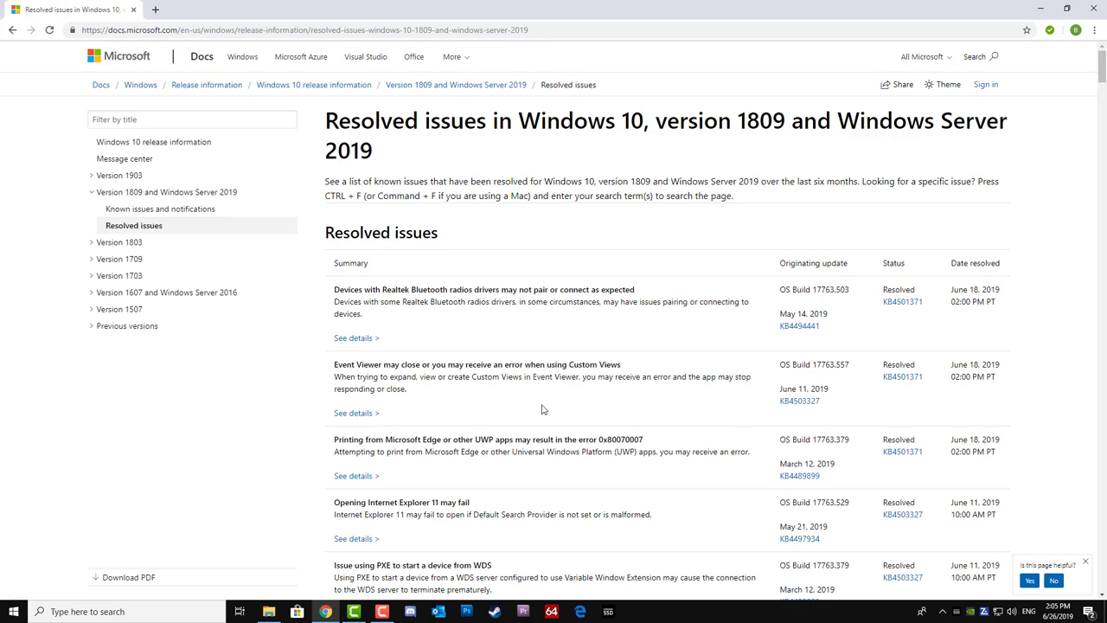
scroll(543, 418, "down", 2)
scroll(543, 420, "down", 4)
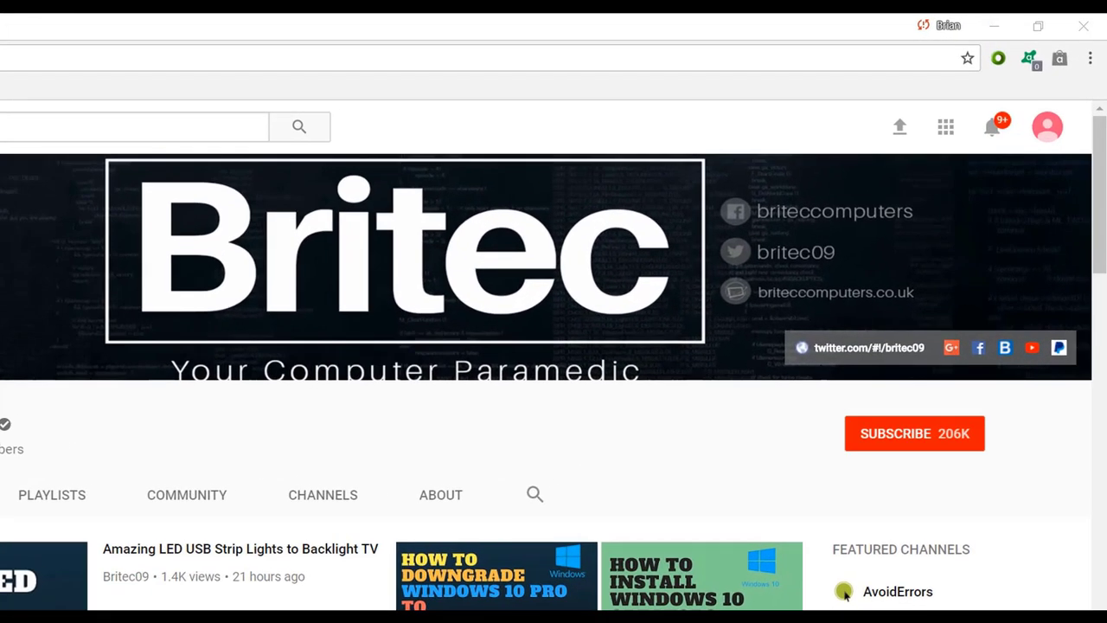
- Subscribe to the Britec channel on YouTube
left_click(926, 445)
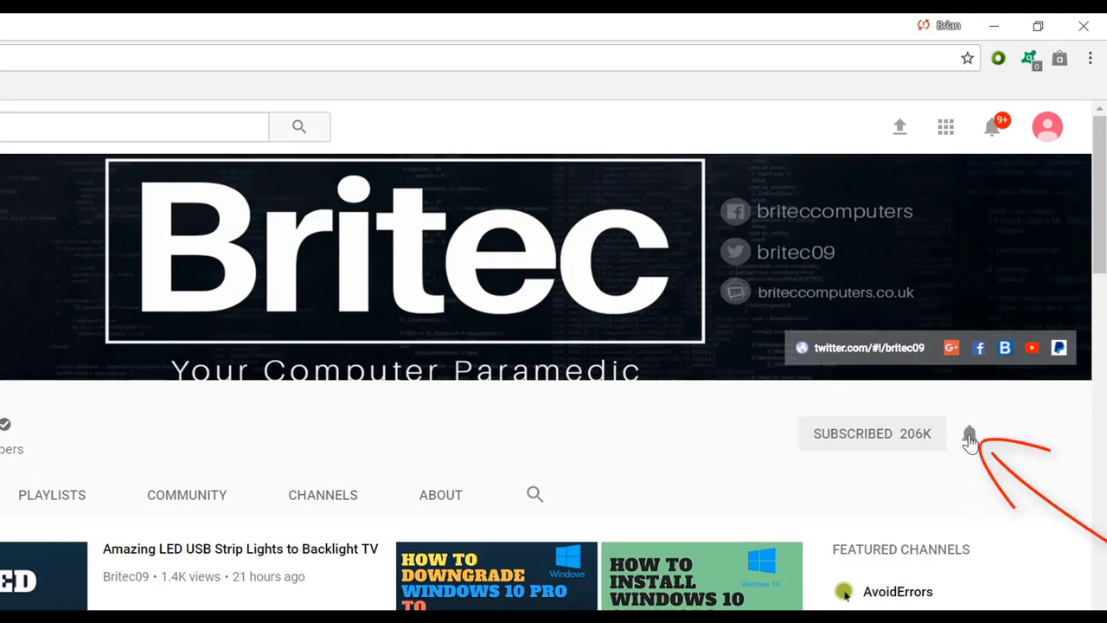